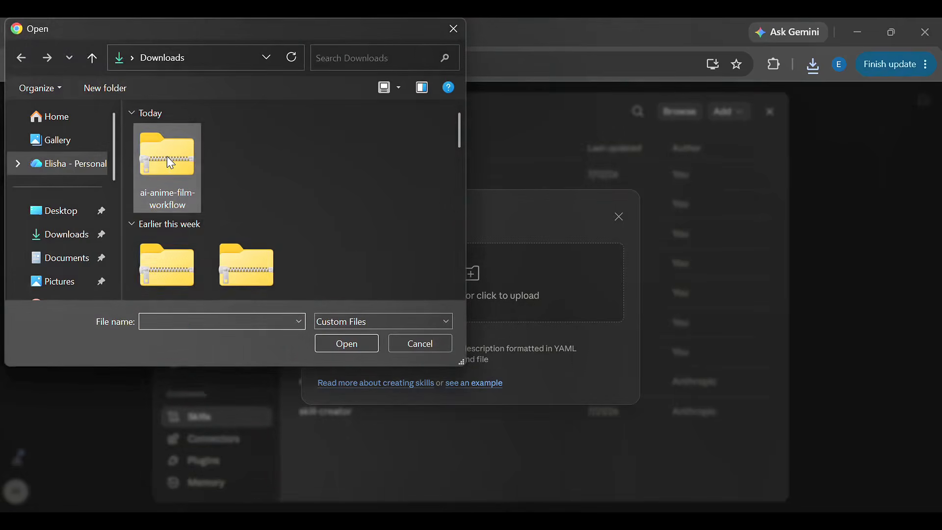
Step: Upload the ai-anime-film-workflow zip from Downloads as a new skill
{"action": "left_click", "coordinate": [346, 344]}
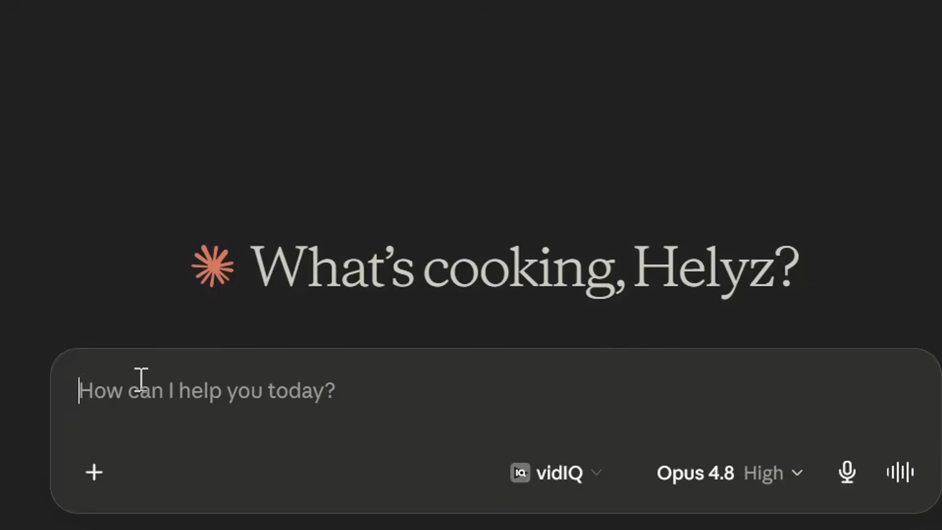
Step: Look through the installed skills in a new chat for ai-anime-film-workflow
{"action": "type", "text": "/"}
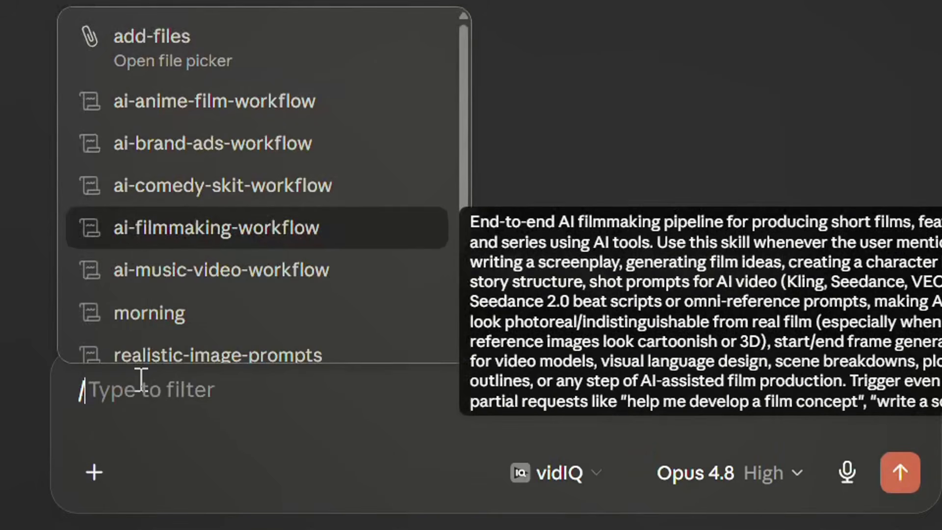
{"action": "key", "text": "Up"}
{"action": "key", "text": "Up"}
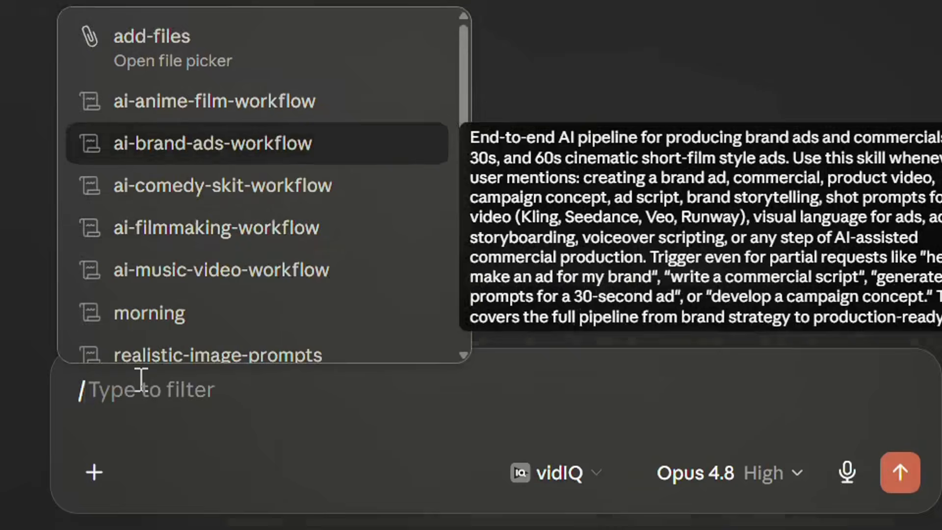
{"action": "key", "text": "Up"}
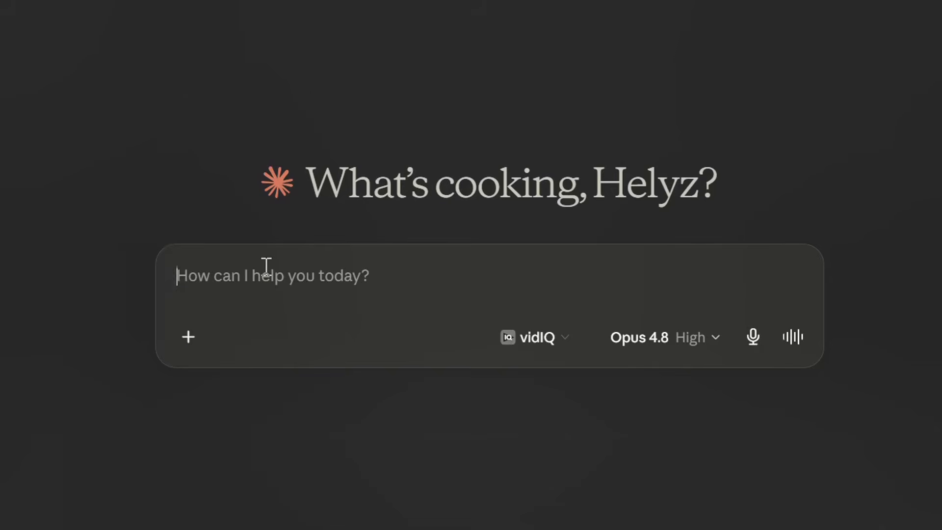
{"action": "type", "text": "/"}
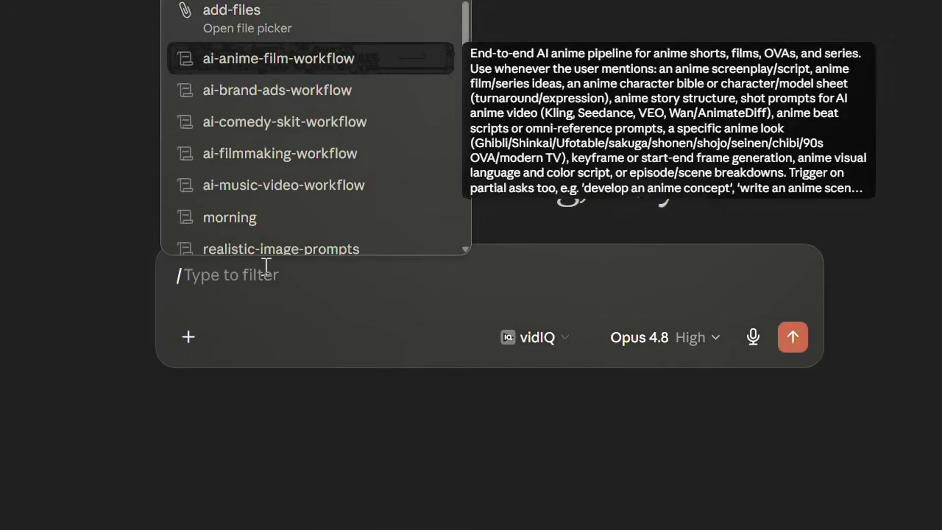
{"action": "key", "text": "Return"}
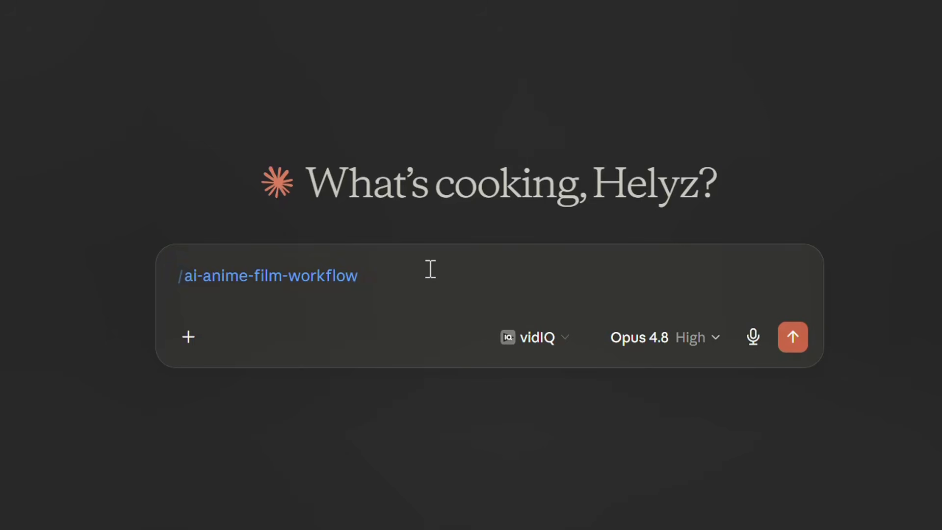
{"action": "key", "text": "BackSpace"}
{"action": "key", "text": "BackSpace"}
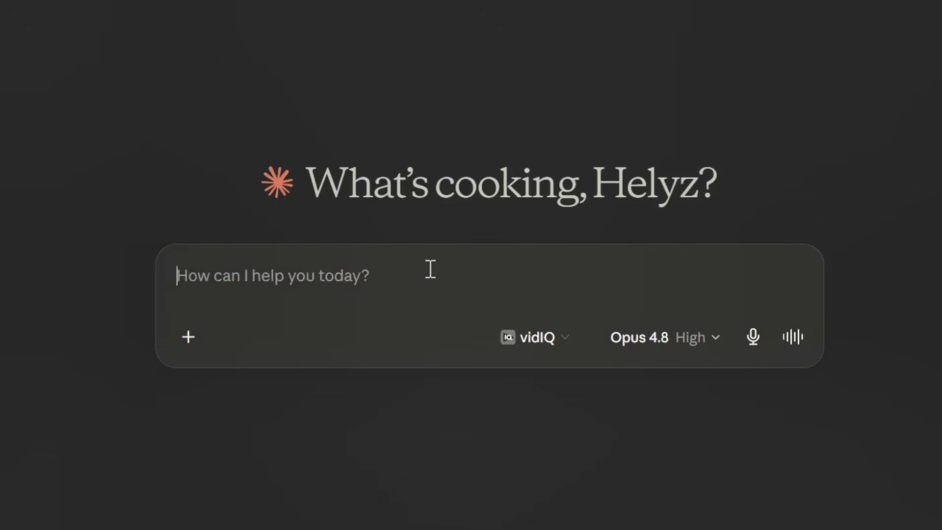
Step: Write the chat message "I want a 30 seconds anime fight scene film"
{"action": "type", "text": "I want"}
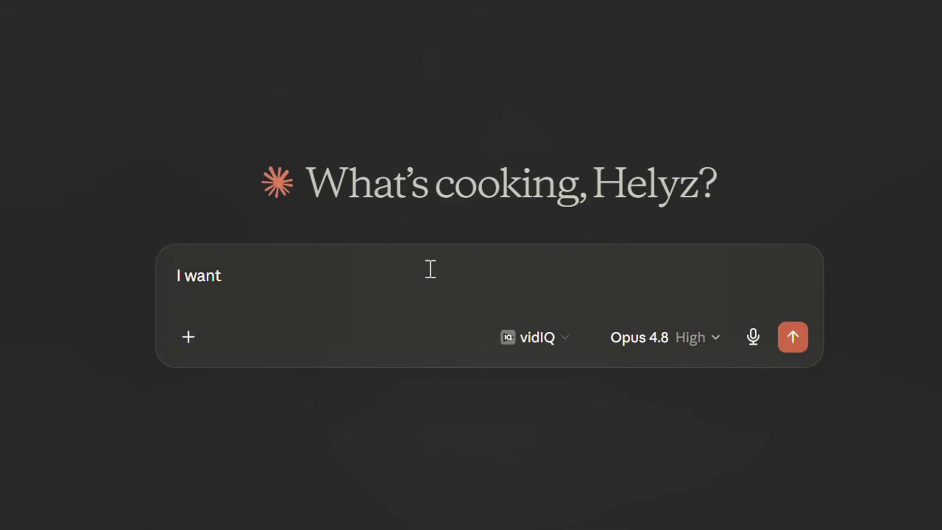
{"action": "type", "text": " a 30 seconds anim"}
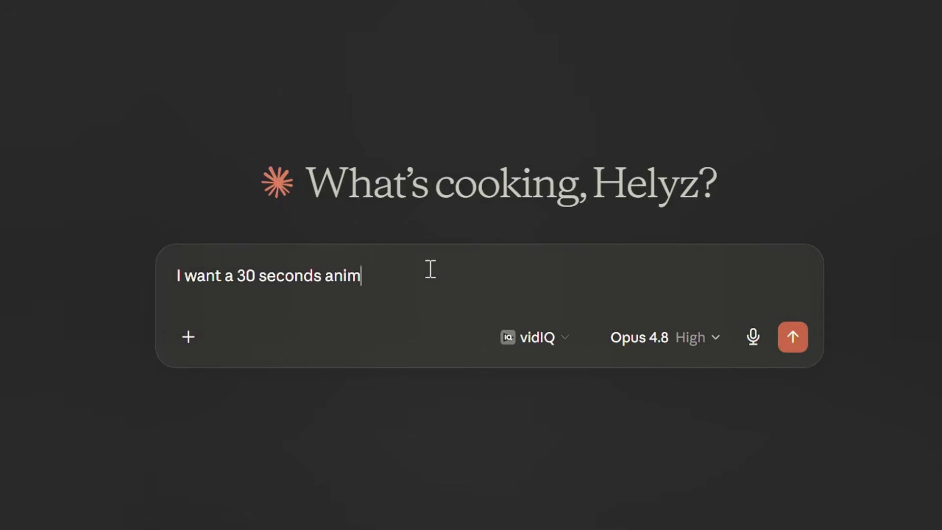
{"action": "type", "text": "e films"}
{"action": "key", "text": "BackSpace"}
{"action": "key", "text": "Left"}
{"action": "key", "text": "Right"}
{"action": "key", "text": "ctrl+Left"}
{"action": "type", "text": "fight s"}
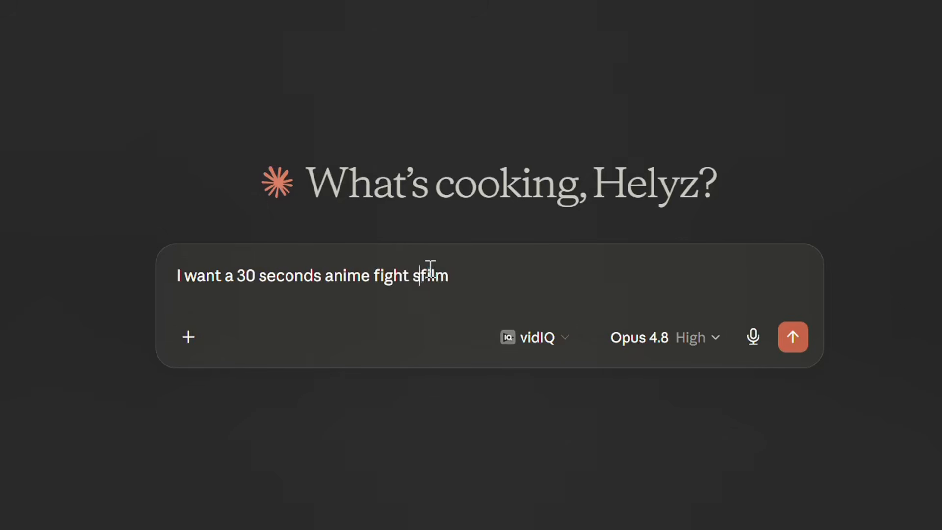
{"action": "type", "text": "cene"}
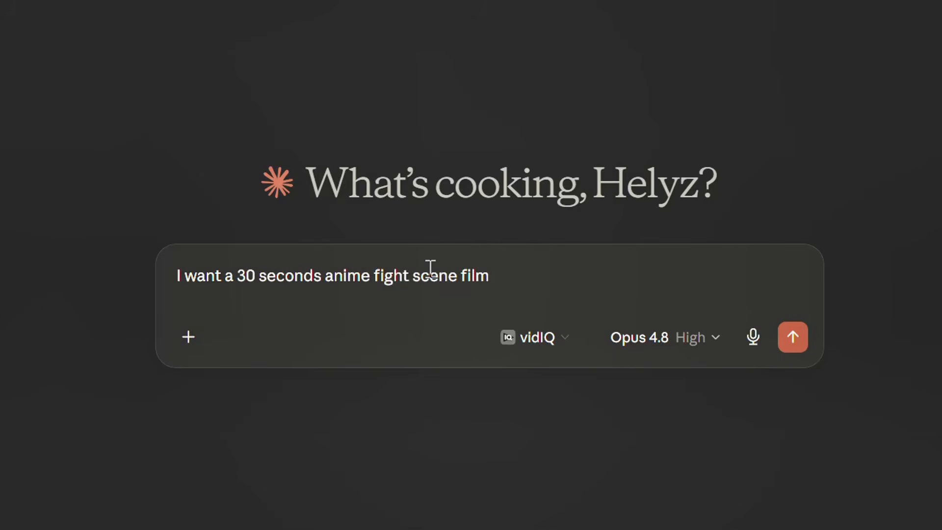
Step: Put the ai-anime-film-workflow skill at the start of the message and send it
{"action": "key", "text": "Left"}
{"action": "key", "text": "Left"}
{"action": "key", "text": "Left"}
{"action": "key", "text": "Left"}
{"action": "key", "text": "Left"}
{"action": "key", "text": "Left"}
{"action": "key", "text": "Left"}
{"action": "key", "text": "Left"}
{"action": "key", "text": "Left"}
{"action": "key", "text": "Left"}
{"action": "key", "text": "Left"}
{"action": "key", "text": "Left"}
{"action": "key", "text": "Left"}
{"action": "key", "text": "Left"}
{"action": "key", "text": "Left"}
{"action": "key", "text": "Left"}
{"action": "key", "text": "Left"}
{"action": "key", "text": "Left"}
{"action": "key", "text": "Left"}
{"action": "key", "text": "Left"}
{"action": "key", "text": "Right"}
{"action": "left_click", "coordinate": [211, 277]}
{"action": "key", "text": "Left"}
{"action": "key", "text": "Left"}
{"action": "key", "text": "Left"}
{"action": "key", "text": "Left"}
{"action": "type", "text": "/"}
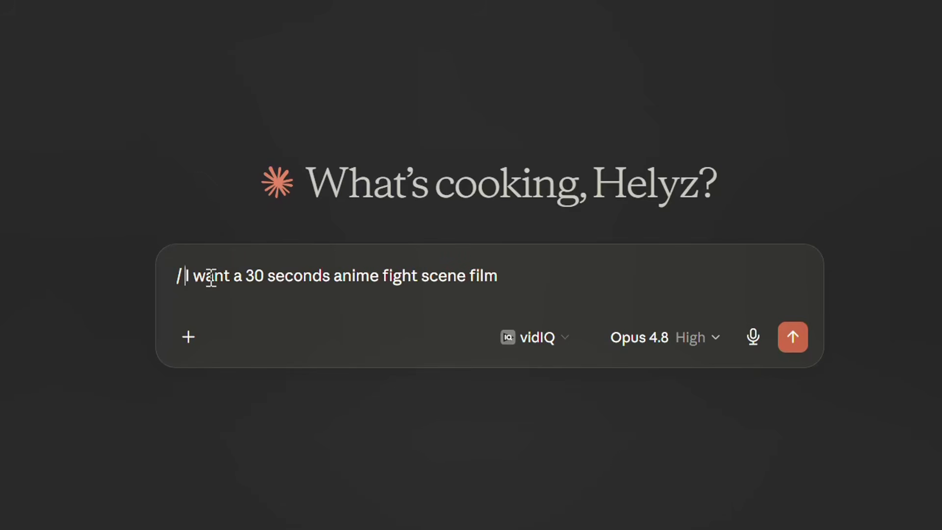
{"action": "key", "text": "Down"}
{"action": "key", "text": "Return"}
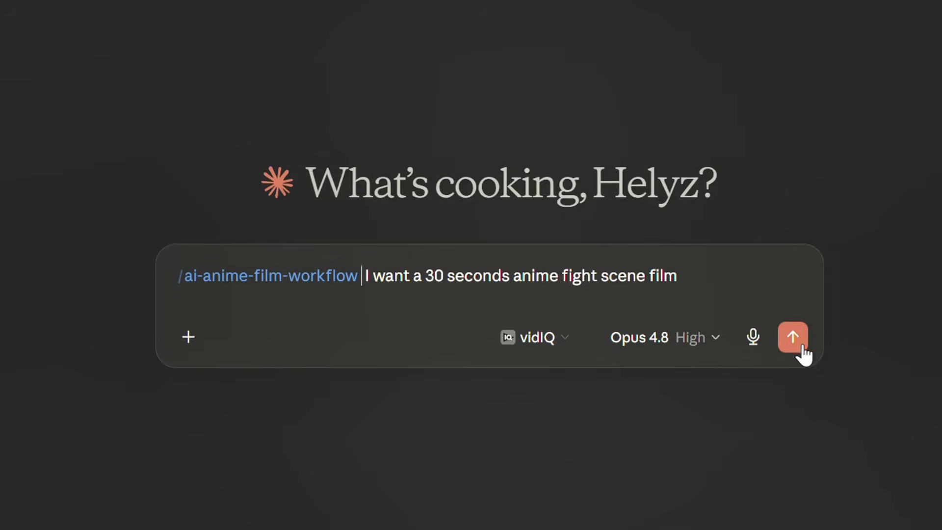
{"action": "left_click", "coordinate": [795, 343]}
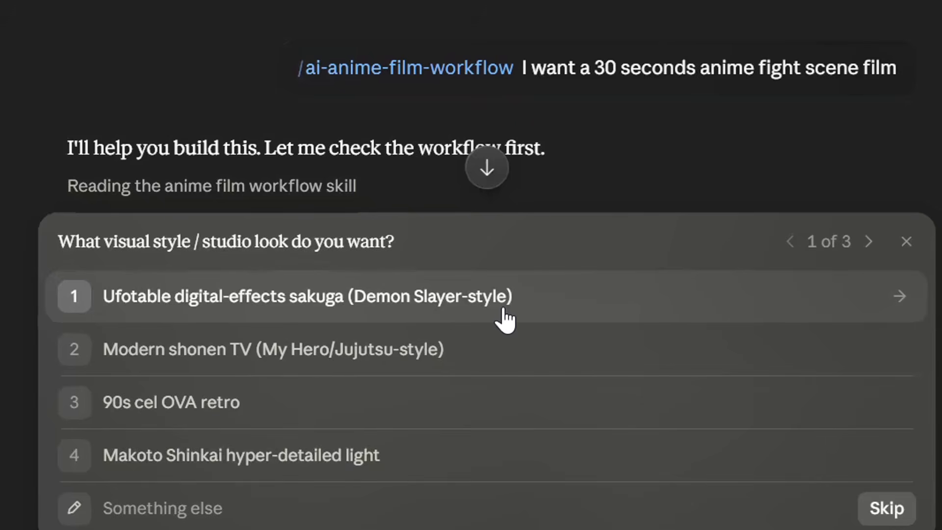
Step: Answer the setup questions with Ufotable digital-effects sakuga (Demon Slayer-style), the Epic & heroic tone and VEO as the video tool
{"action": "left_click", "coordinate": [504, 320]}
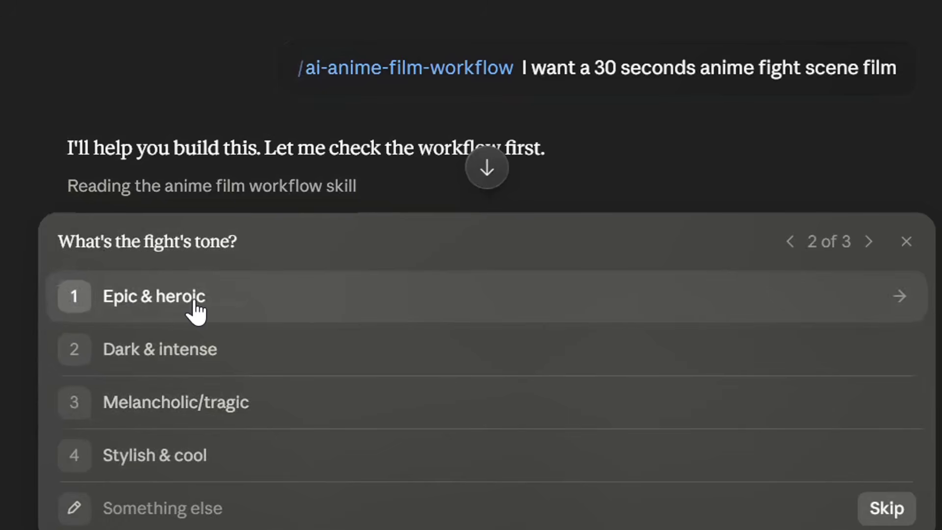
{"action": "left_click", "coordinate": [196, 309]}
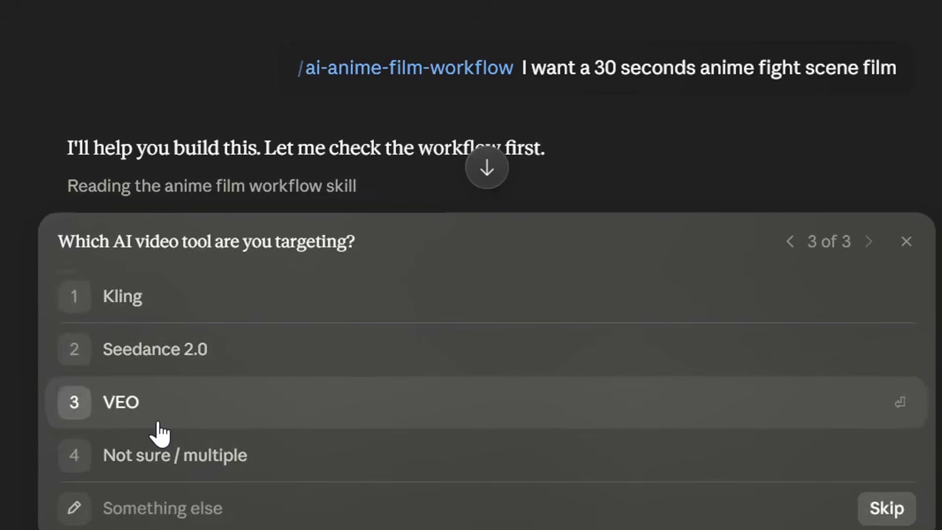
{"action": "left_click", "coordinate": [158, 423]}
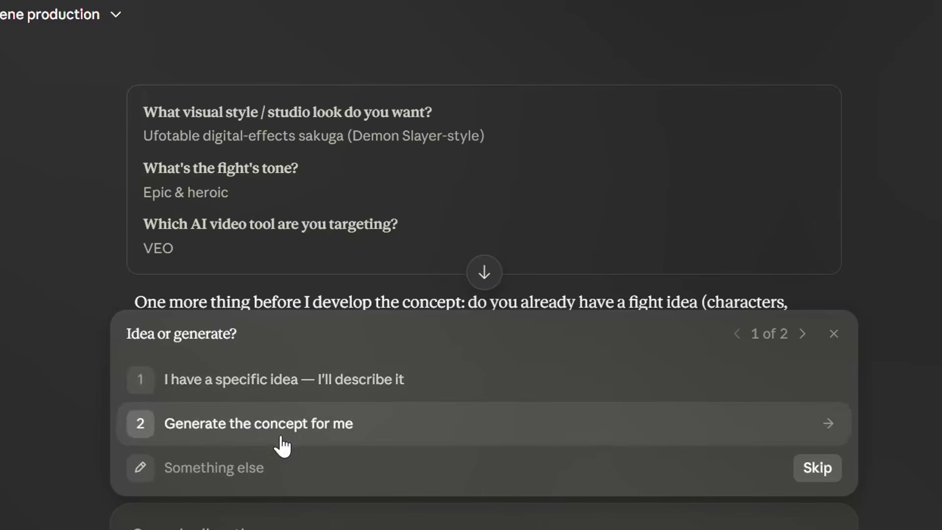
Step: Answer the follow-up questions with "Generate the concept for me" and the mini-arc structure of buildup, exchange and finisher
{"action": "left_click", "coordinate": [253, 437]}
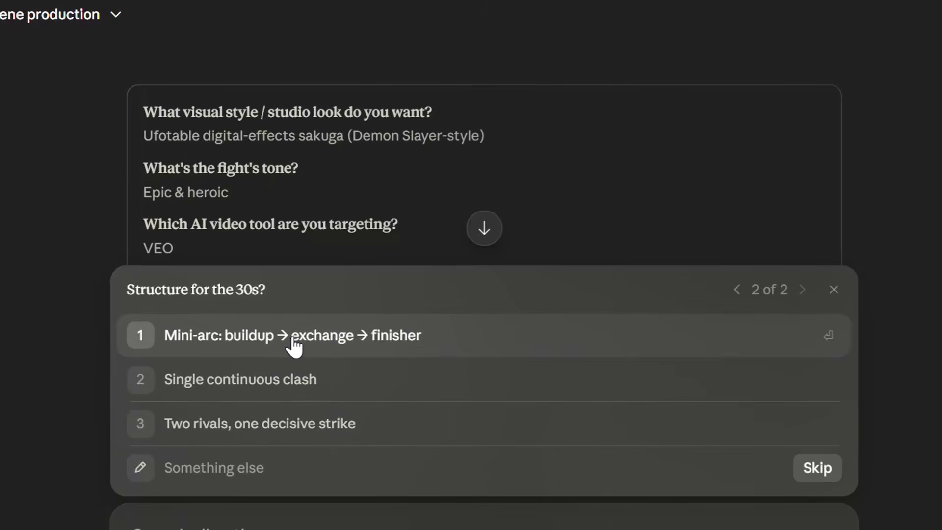
{"action": "left_click", "coordinate": [295, 346]}
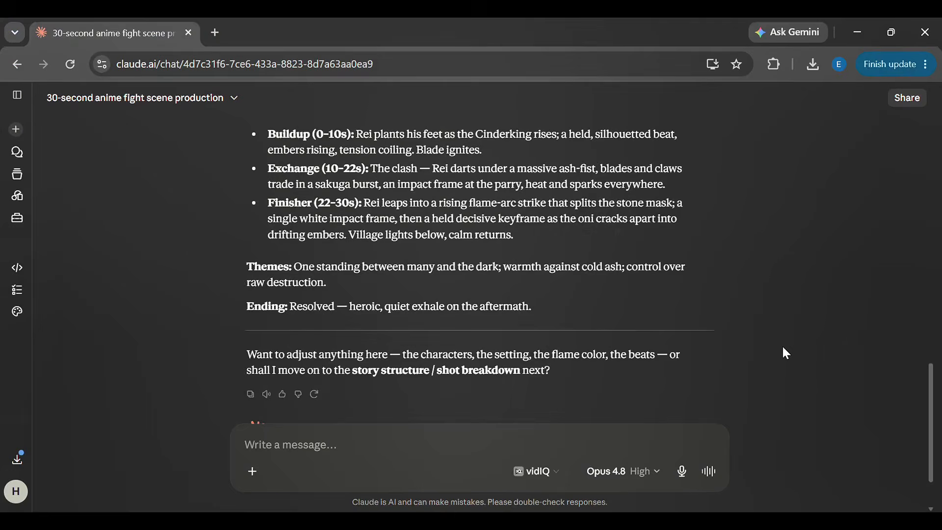
Step: Reply "continue" to the concept to move on to the story structure and shot breakdown
{"action": "scroll", "coordinate": [784, 352], "scroll_direction": "down", "scroll_amount": 1}
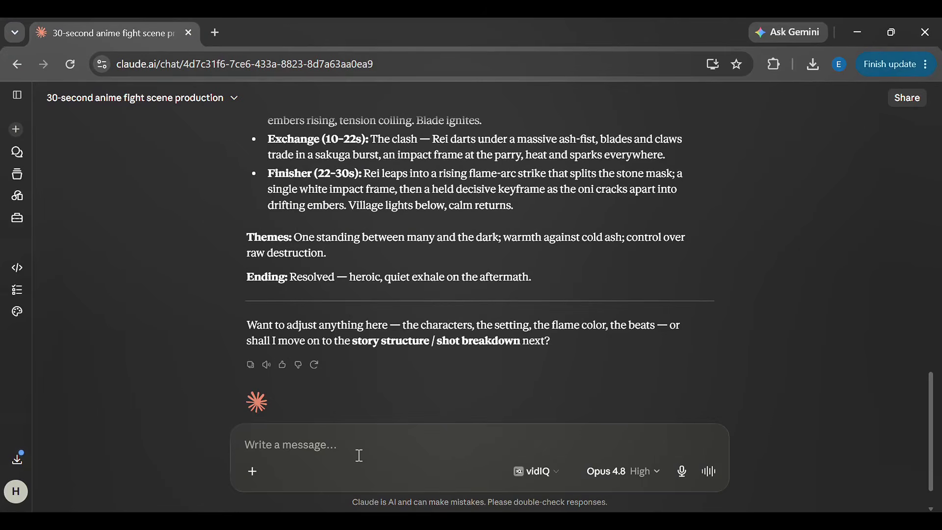
{"action": "type", "text": "co"}
{"action": "key", "text": "BackSpace"}
{"action": "type", "text": "o"}
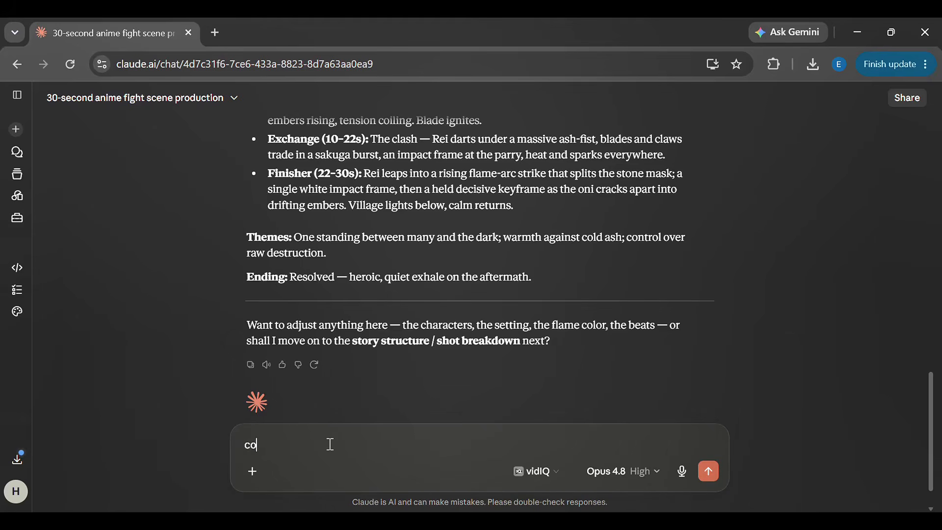
{"action": "type", "text": "ntinue"}
{"action": "key", "text": "Return"}
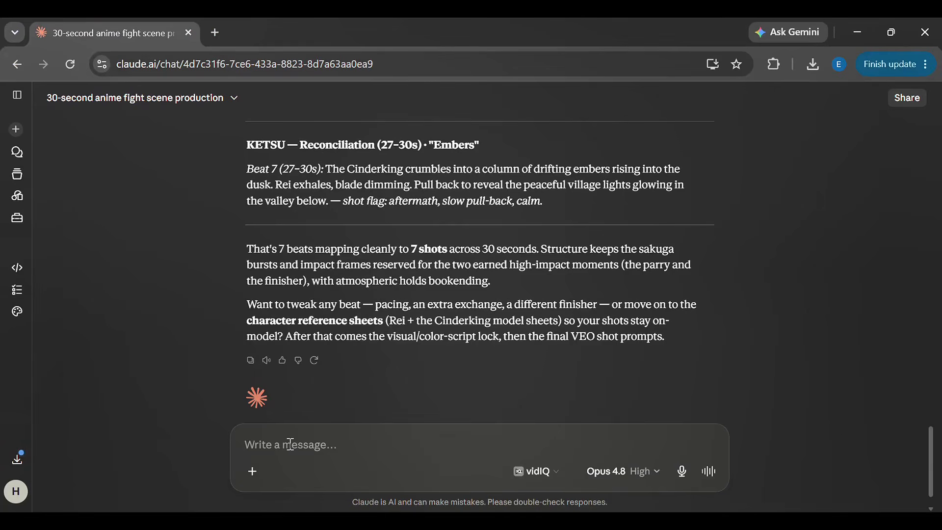
Step: Reply "continue" to the beat breakdown to get the character reference sheets, and go through the response
{"action": "type", "text": "contin"}
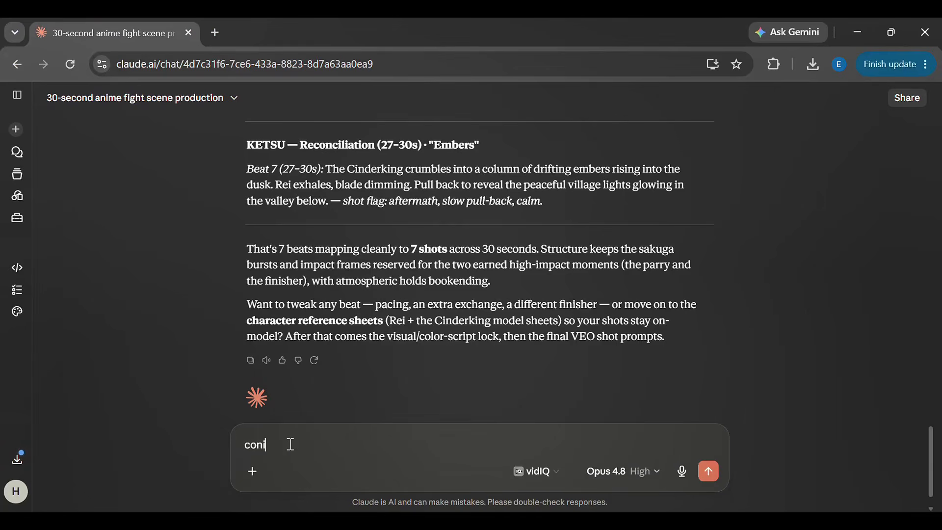
{"action": "type", "text": "ue"}
{"action": "key", "text": "Return"}
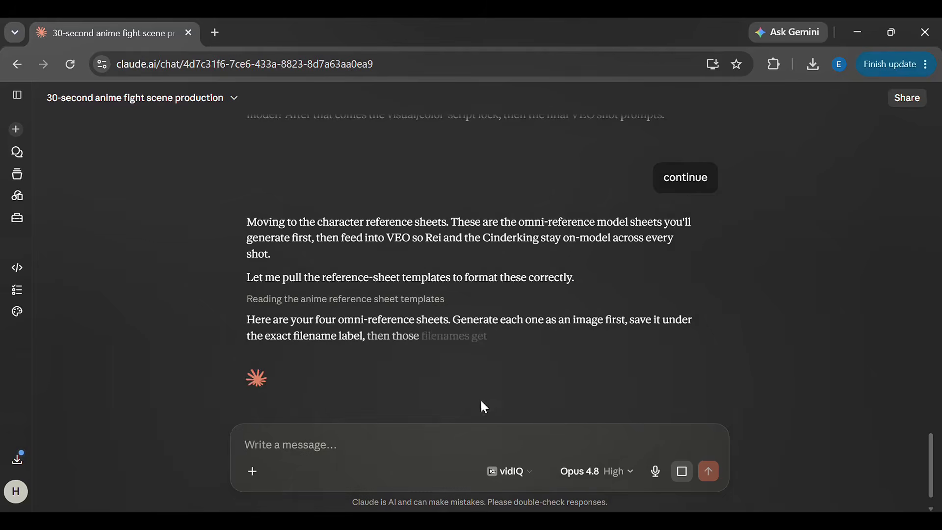
{"action": "left_click_drag", "start_coordinate": [934, 422], "coordinate": [933, 468]}
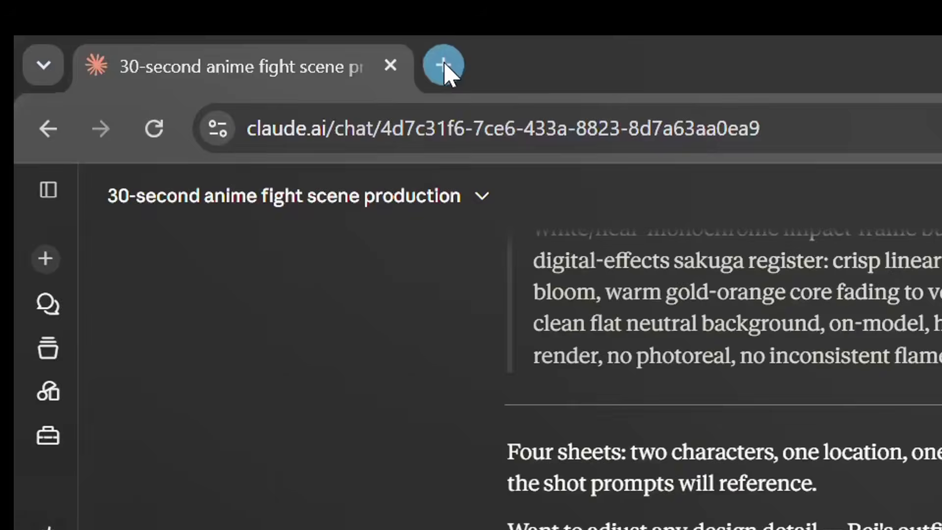
Step: Open Google Flow in a new browser tab
{"action": "left_click", "coordinate": [215, 32]}
{"action": "type", "text": "flowmusic.app"}
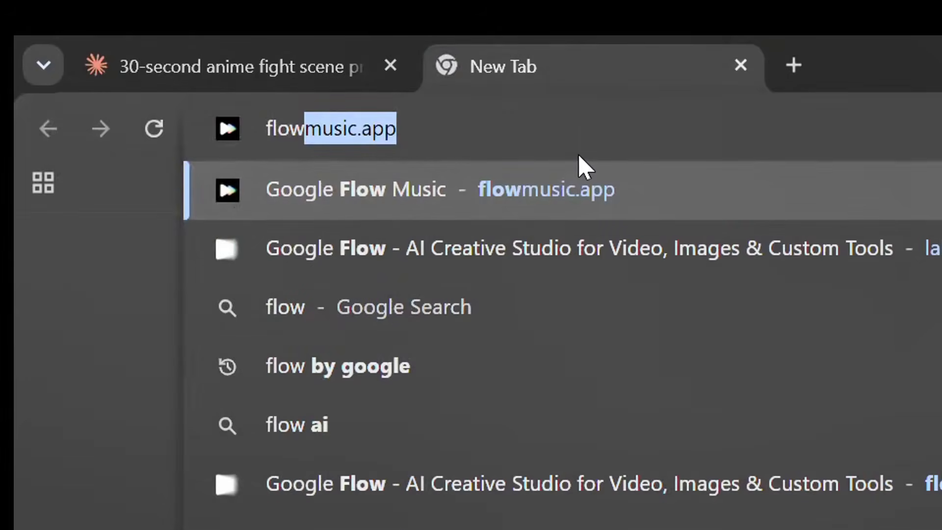
{"action": "key", "text": "Return"}
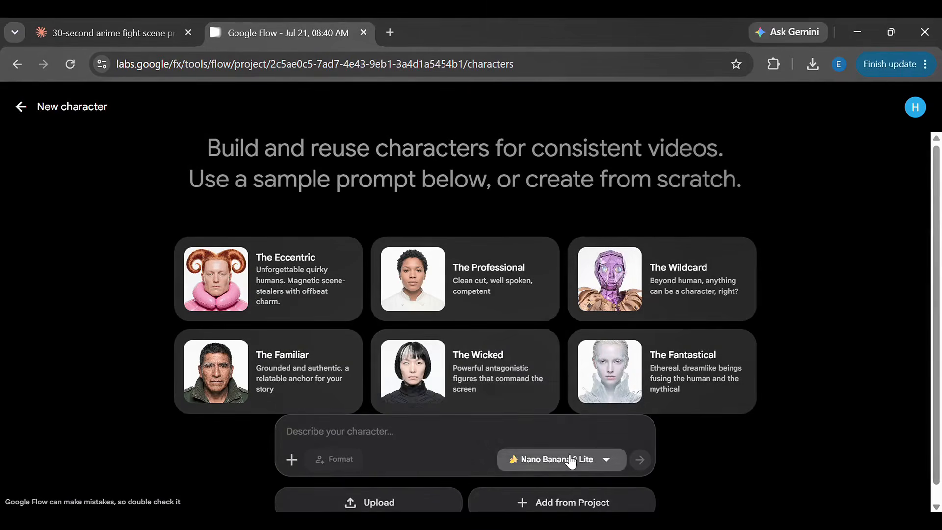
Step: Generate a new character with Nano Banana Pro, using the Sheet 1 CHARACTER_REI_REF.png prompt copied from the Claude chat
{"action": "left_click", "coordinate": [570, 460]}
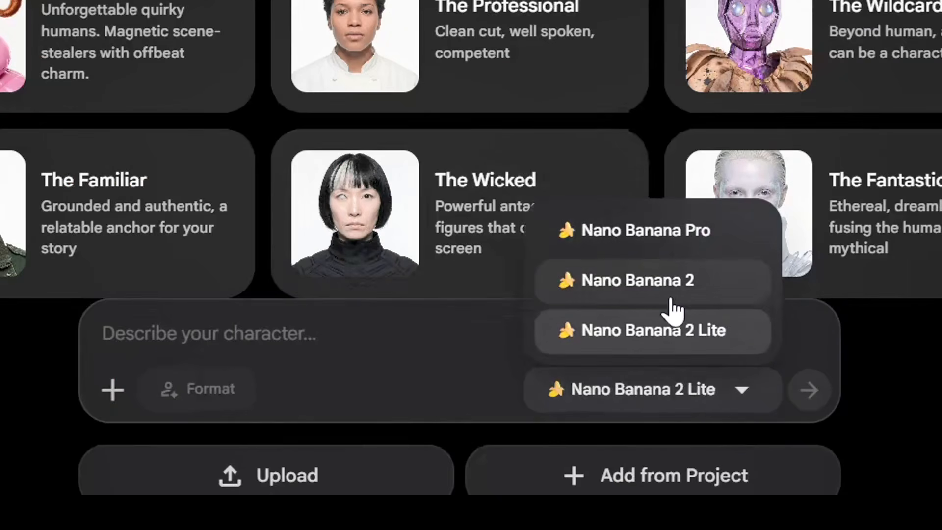
{"action": "left_click", "coordinate": [685, 247]}
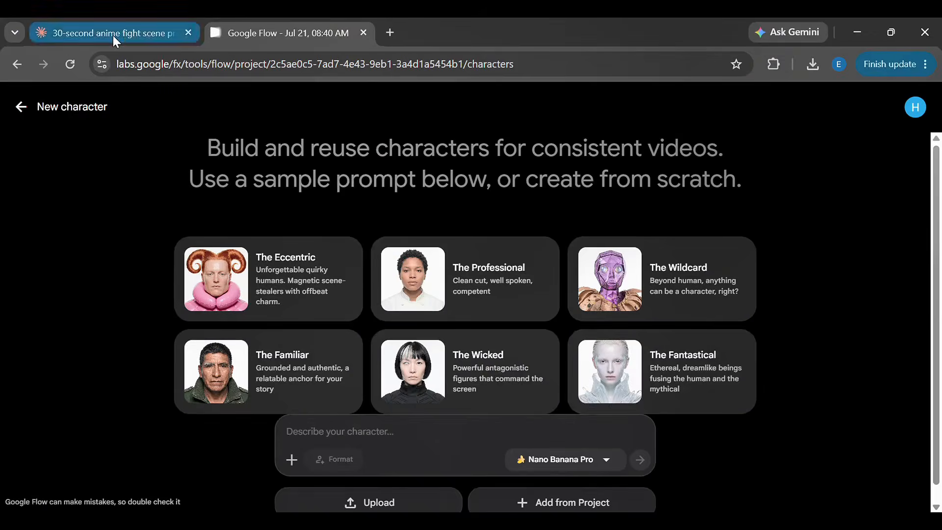
{"action": "left_click", "coordinate": [113, 35]}
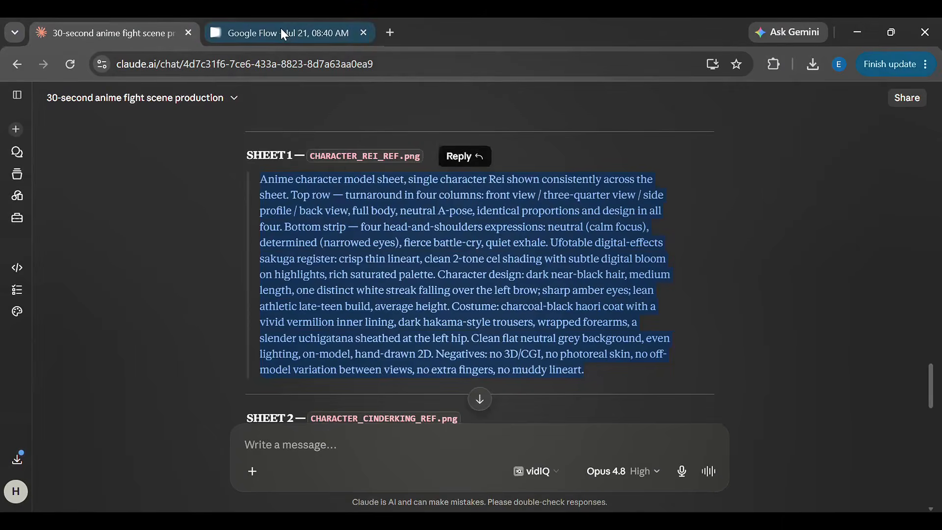
{"action": "left_click", "coordinate": [280, 31]}
{"action": "type", "text": "Anime character model sheet, single character Rei shown consistently across the sheet. Top row — turnaround in four columns: front view / three-quarter view / side profile / back view, full body, neutral A-pose, identical proportions and design in all four. Bottom strip — four head-and-shoulders expressions: neutral (calm focus), determined (narrowed eyes), fierce battle-cry, quiet exhale. Ufotable digital-effects sakuga register: crisp thin lineart, clean 2-tone cel shading with subtle digital bloom on highlights, rich saturated palette. Character design: dark near-black hair, medium length, one distinct white streak falling over the left brow; sharp amber eyes; lean athletic late-teen build, average height. Costume: charcoal-black haori coat with a vivid vermilion inner lining, dark hakama-style trousers, wrapped forearms, a slender uchigatana sheathed at the left hip. Clean flat neutral grey background, even lighting, on-model, hand-drawn 2D. Negatives: no 3D/CGI, no photoreal skin, no off-model variation between views, no extra fingers, no muddy lineart."}
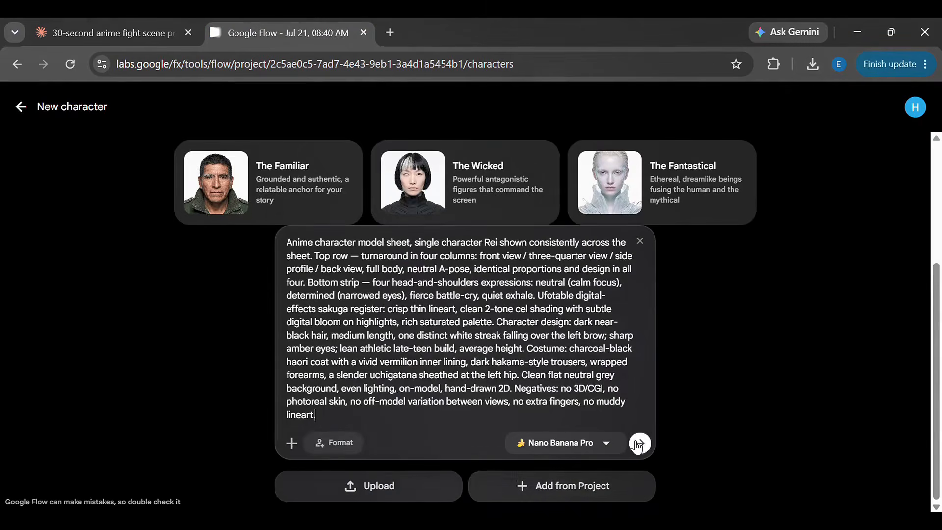
{"action": "left_click", "coordinate": [639, 443]}
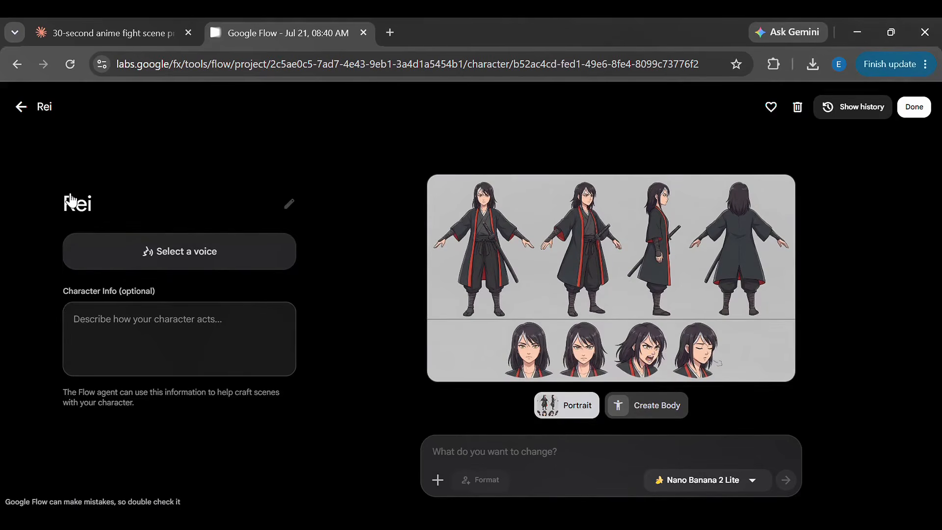
Step: Start another new character in Google Flow with the Sheet 2 CHARACTER_CINDERKING_REF.png prompt copied from the Claude chat
{"action": "key", "text": "Escape"}
{"action": "left_click", "coordinate": [69, 196]}
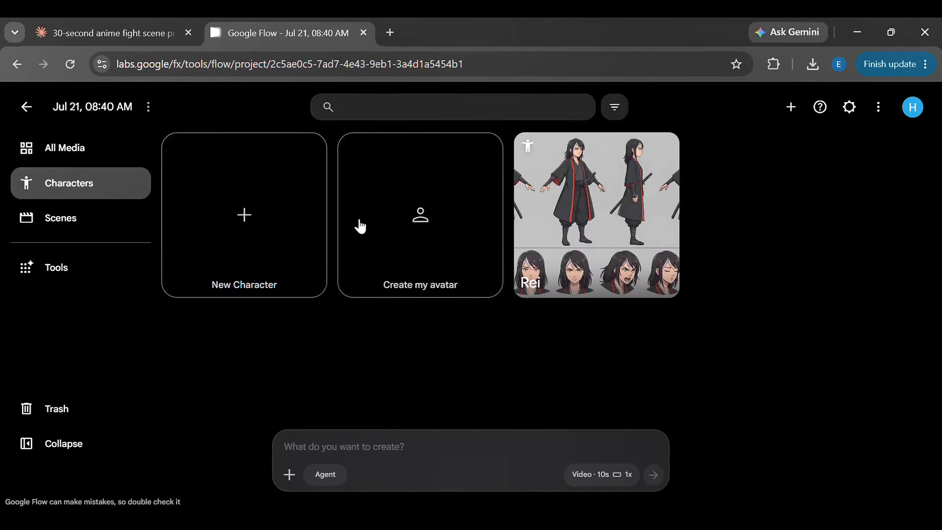
{"action": "left_click", "coordinate": [280, 219]}
{"action": "key", "text": "ctrl+shift+Tab"}
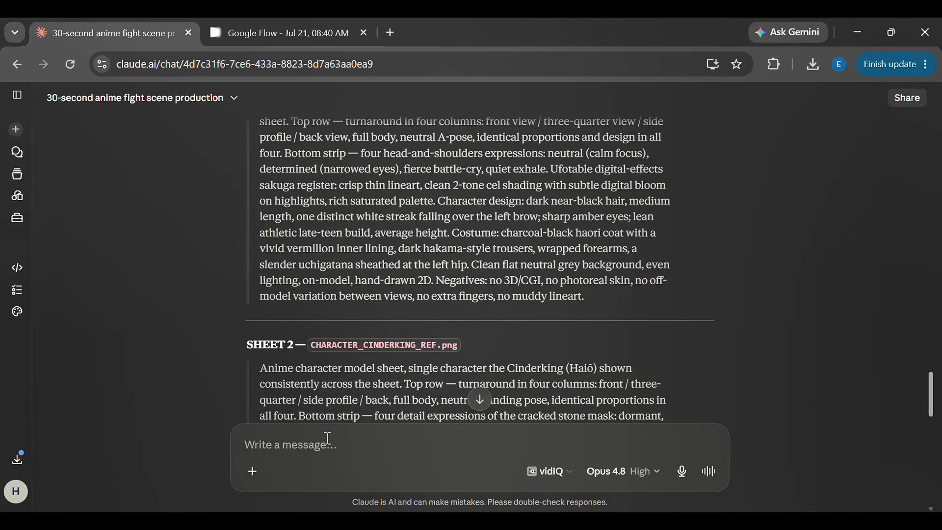
{"action": "key", "text": "ctrl+Tab"}
{"action": "type", "text": "Anime character model sheet, single character the Cinderking (Haiō) shown consistently across the sheet. Top row — turnaround in four columns: front / three-quarter / side profile / back, full body, neutral standing pose, identical proportions in all four. Bottom strip — four detail expressions of the cracked stone mask: dormant, waking (glow intensifying), roaring, shattering. Ufotable digital-effects sakuga register: crisp lineart, 2-tone cel shading with digital heat-glow bloom, saturated palette. Design: a towering hulking oni of compacted grey volcanic ash and cooling black lava, roughly three times human height, broad and heavy; dull red molten cracks glowing through its body; a cracked stone mask over the face with faint ember light in the eye slits; constant faint heat-shimmer haze around it. Clean flat neutral grey background, even lighting, on-model, hand-drawn 2D. Negatives: no 3D/CGI, no photoreal, no off-model variation between views, no muddy lineart."}
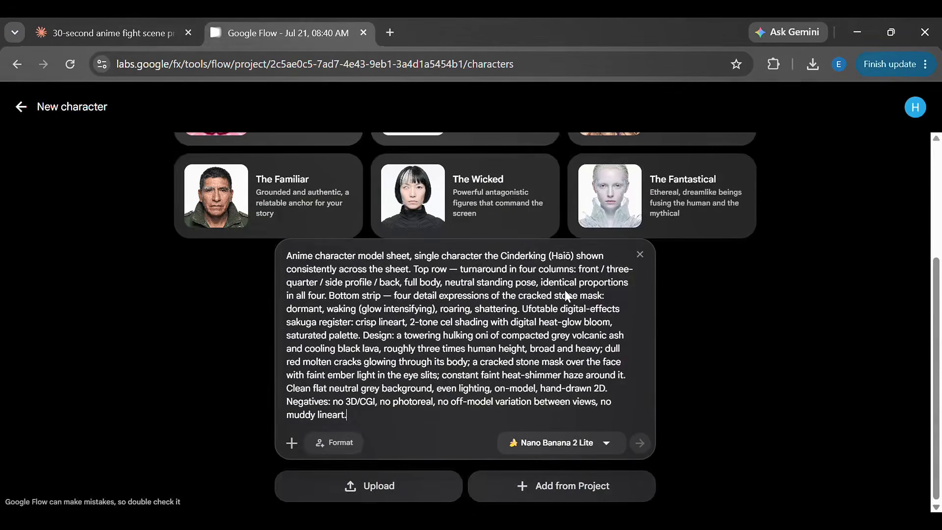
Step: Generate the Cinderking model sheet and name the character CinderKing
{"action": "left_click", "coordinate": [288, 208]}
{"action": "type", "text": "C"}
{"action": "type", "text": "inder"}
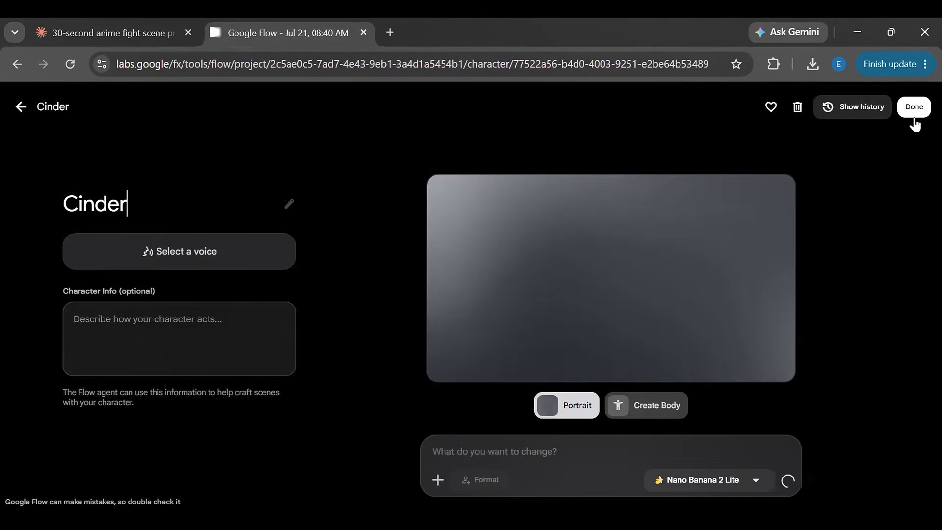
{"action": "type", "text": "King"}
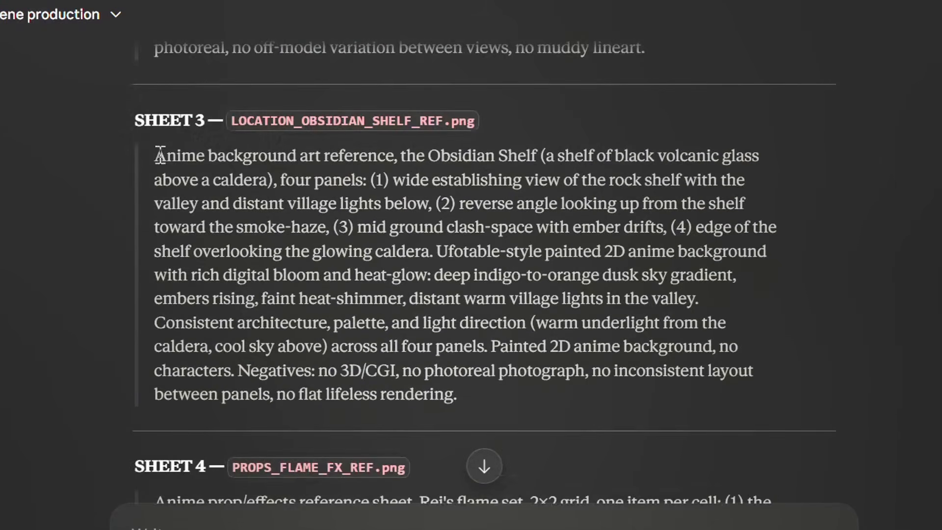
Step: Generate an image with Nano Banana Pro, using the Sheet 3 LOCATION_OBSIDIAN_SHELF_REF.png prompt copied from the Claude chat
{"action": "left_click_drag", "start_coordinate": [148, 154], "coordinate": [499, 386]}
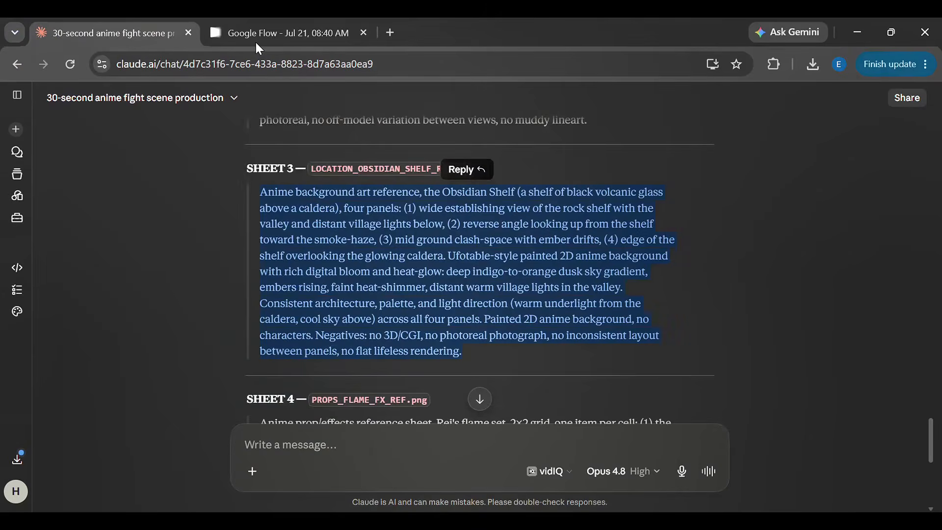
{"action": "left_click", "coordinate": [255, 42]}
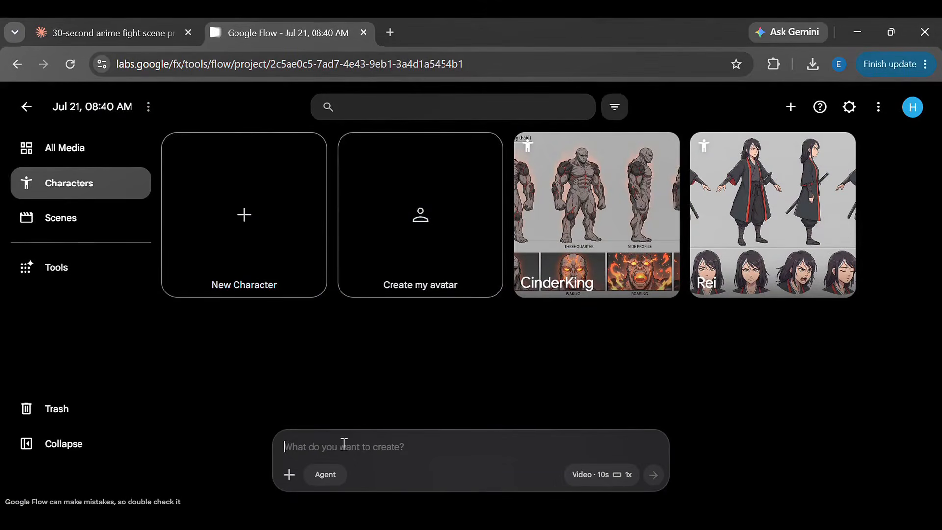
{"action": "left_click", "coordinate": [344, 444]}
{"action": "key", "text": "ctrl+v"}
{"action": "left_click", "coordinate": [601, 475]}
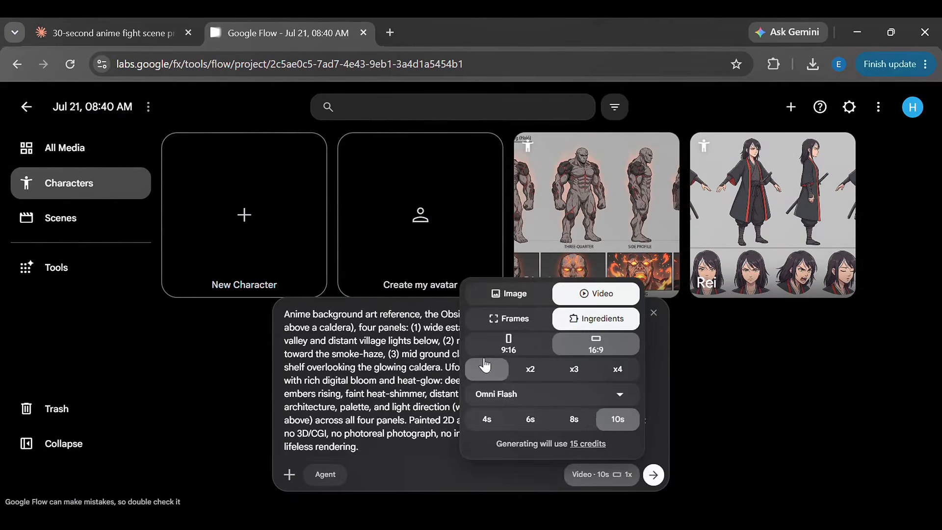
{"action": "left_click", "coordinate": [508, 293]}
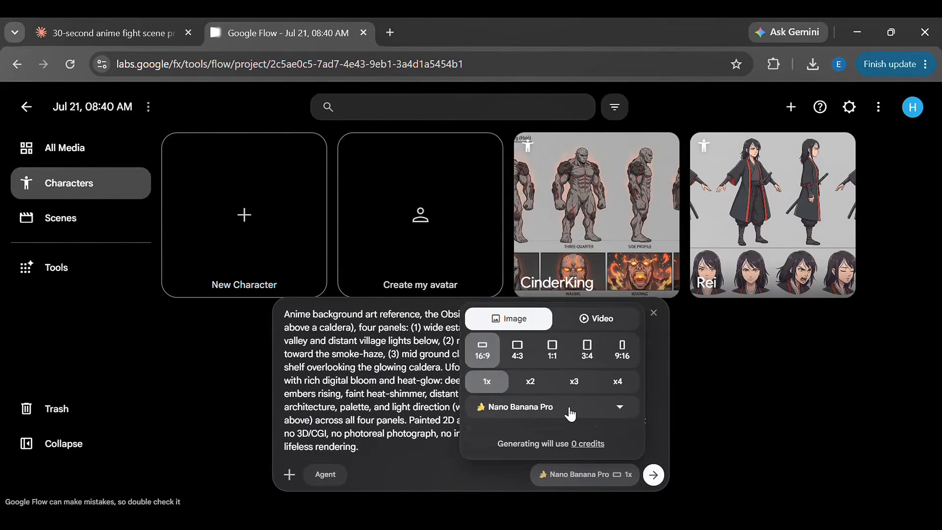
{"action": "left_click", "coordinate": [415, 407]}
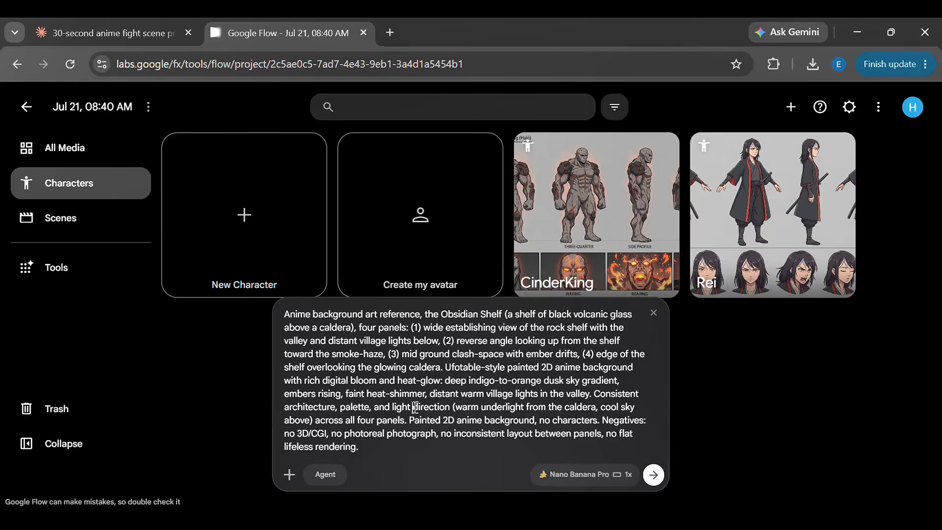
{"action": "left_click", "coordinate": [653, 475]}
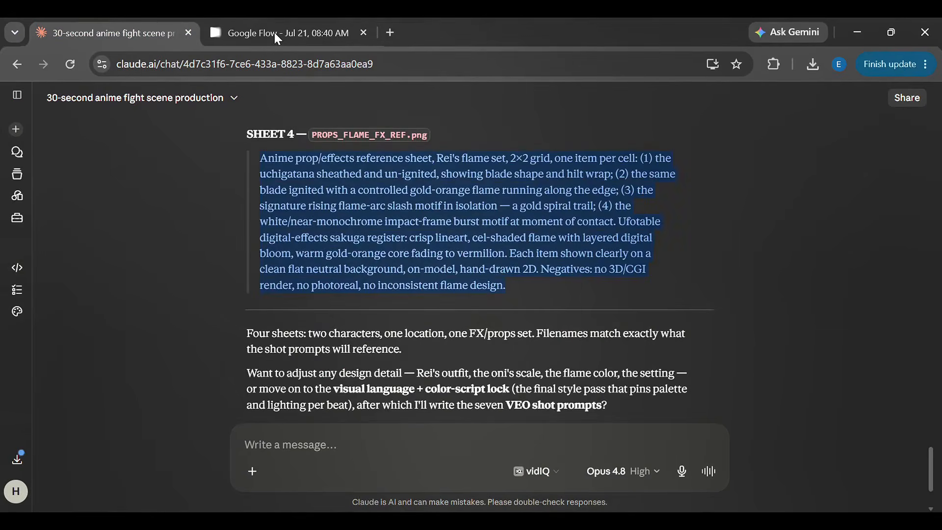
Step: Generate an image in Google Flow from the Sheet 4 PROPS_FLAME_FX_REF.png prompt and view the Obsidian Shelf image full size
{"action": "left_click", "coordinate": [275, 32]}
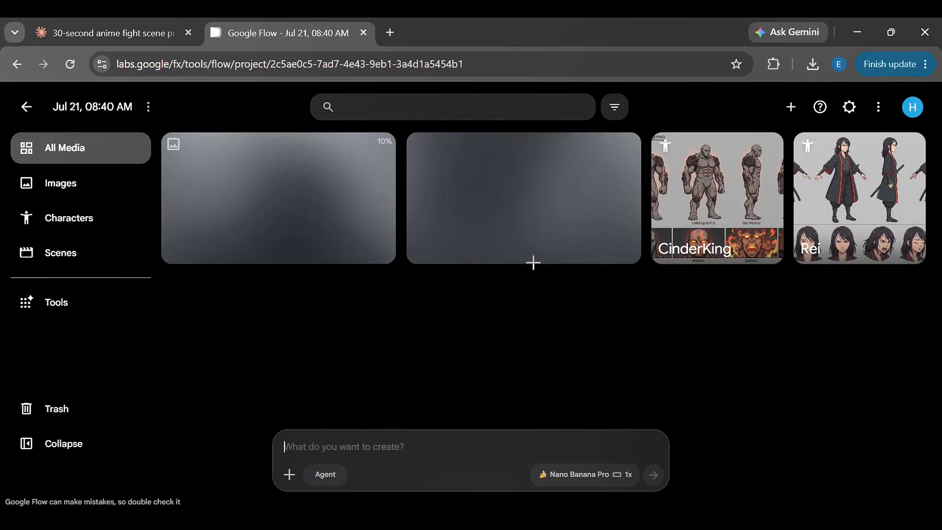
{"action": "left_click", "coordinate": [534, 262]}
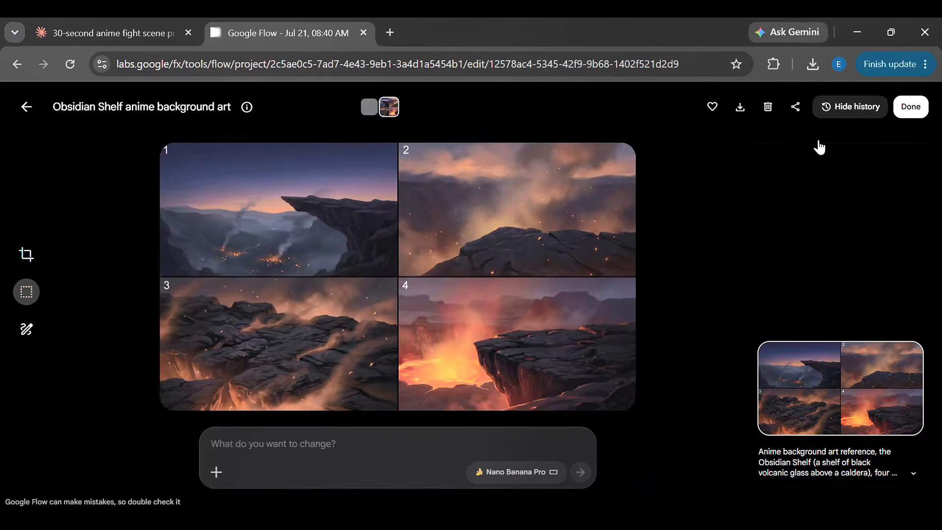
{"action": "key", "text": "Escape"}
Step: Reply "continue" in the Claude chat to get the visual language and color-script lock, and go through the response
{"action": "key", "text": "ctrl+shift+Tab"}
{"action": "type", "text": "con"}
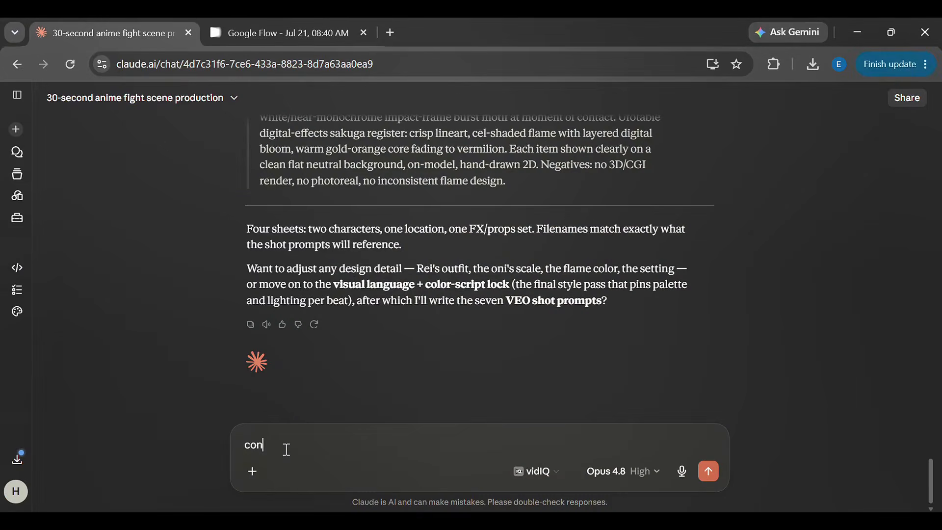
{"action": "type", "text": "tinue"}
{"action": "key", "text": "Return"}
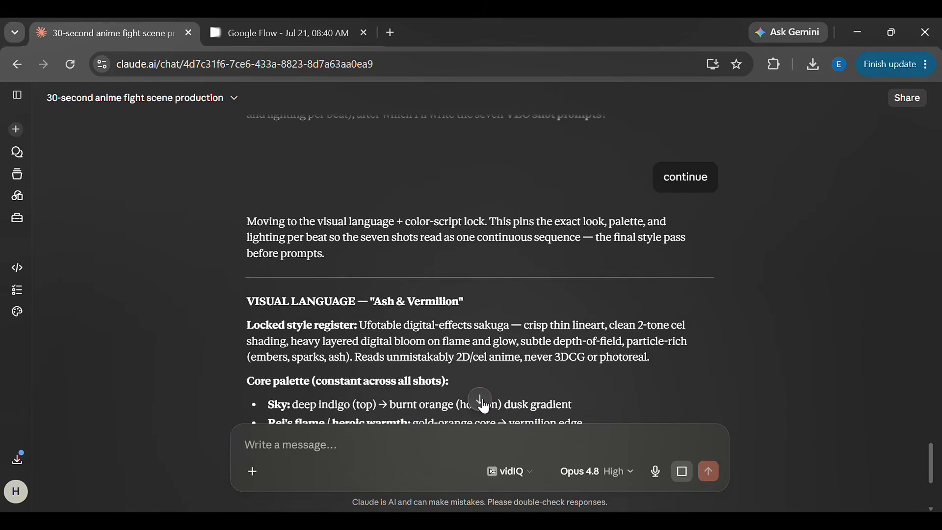
{"action": "scroll", "coordinate": [679, 349], "scroll_direction": "down", "scroll_amount": 7}
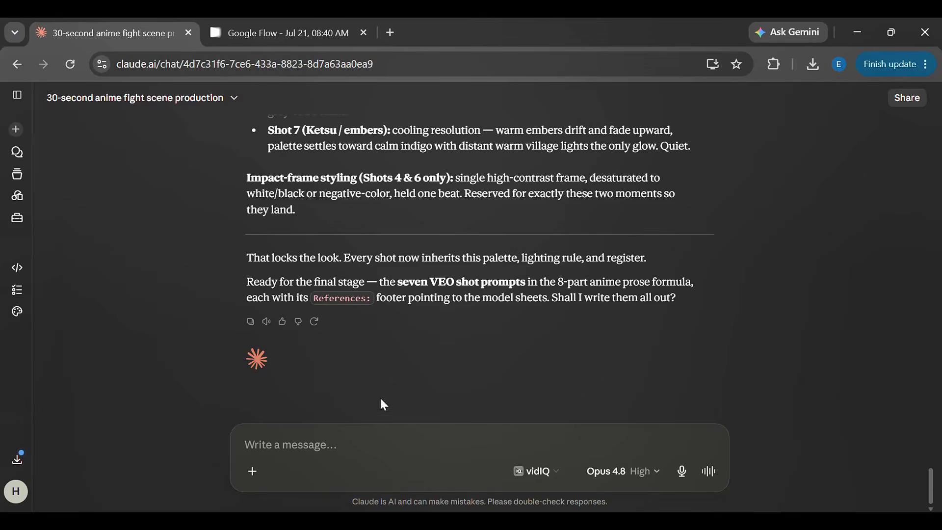
Step: Reply "continue" to the color-script lock to have the seven VEO shot prompts written
{"action": "left_click", "coordinate": [279, 432]}
{"action": "type", "text": "conti"}
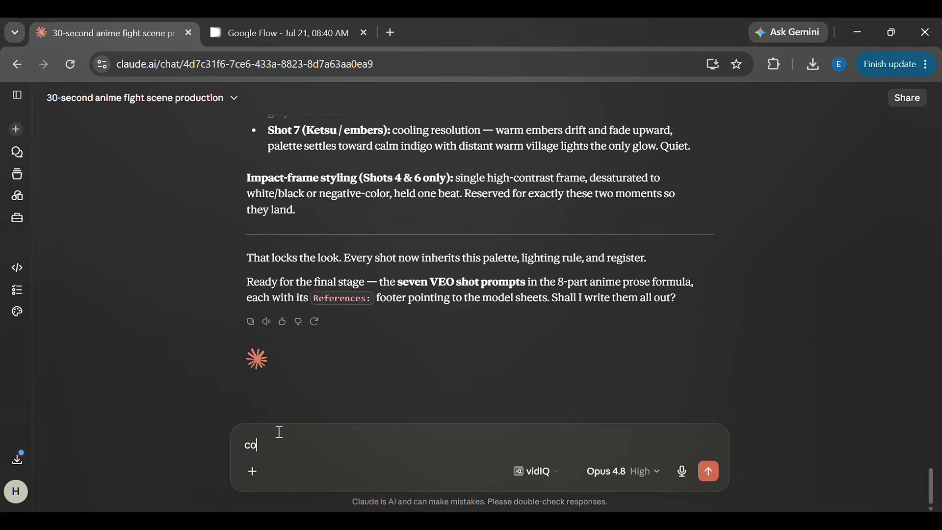
{"action": "type", "text": "nue"}
{"action": "key", "text": "Return"}
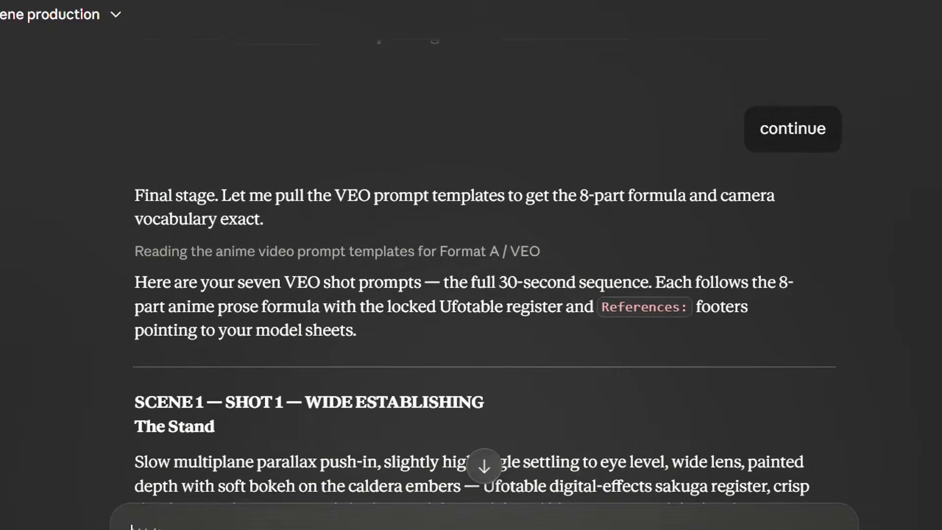
Step: Read through the seven VEO shot prompts, including each shot's duration, style and reference sheets, and return to the first shots
{"action": "scroll", "coordinate": [769, 342], "scroll_direction": "down", "scroll_amount": 2}
{"action": "scroll", "coordinate": [919, 382], "scroll_direction": "down", "scroll_amount": 6}
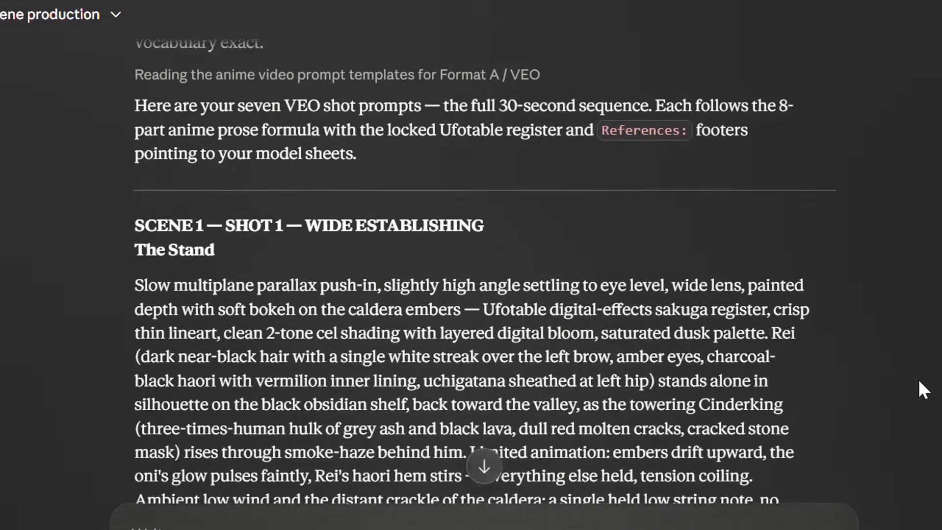
{"action": "scroll", "coordinate": [919, 382], "scroll_direction": "down", "scroll_amount": 15}
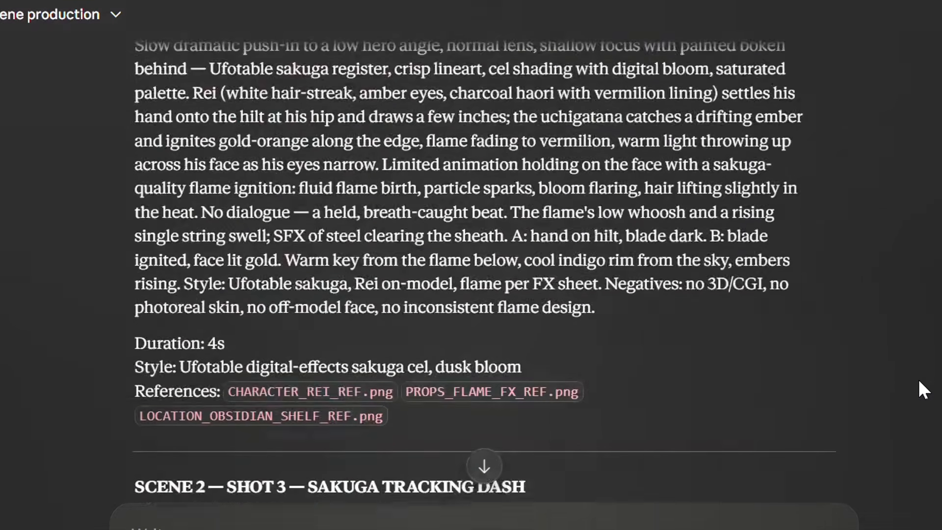
{"action": "scroll", "coordinate": [920, 382], "scroll_direction": "down", "scroll_amount": 20}
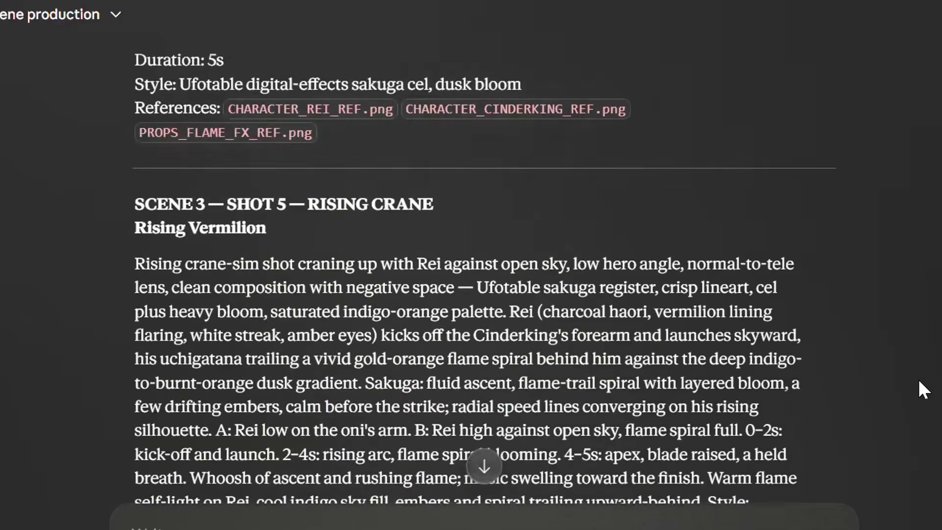
{"action": "scroll", "coordinate": [920, 382], "scroll_direction": "down", "scroll_amount": 11}
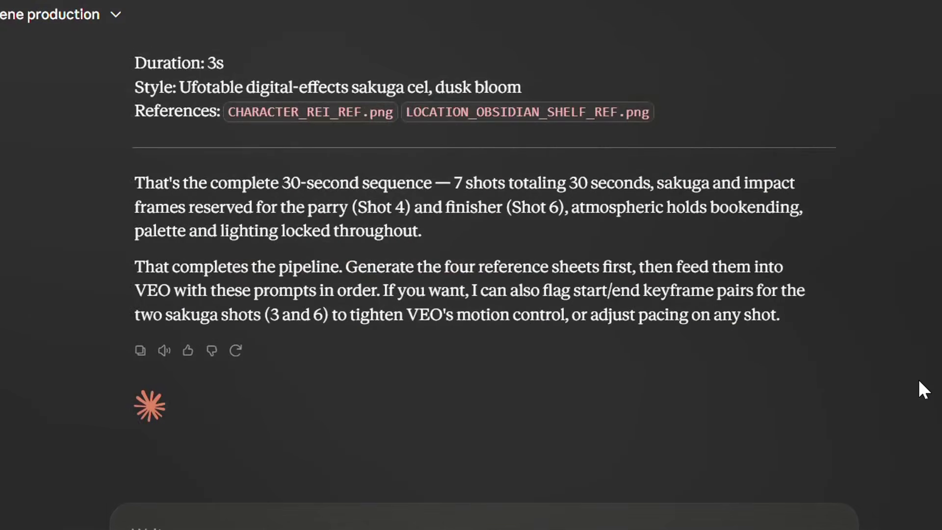
{"action": "scroll", "coordinate": [919, 381], "scroll_direction": "up", "scroll_amount": 20}
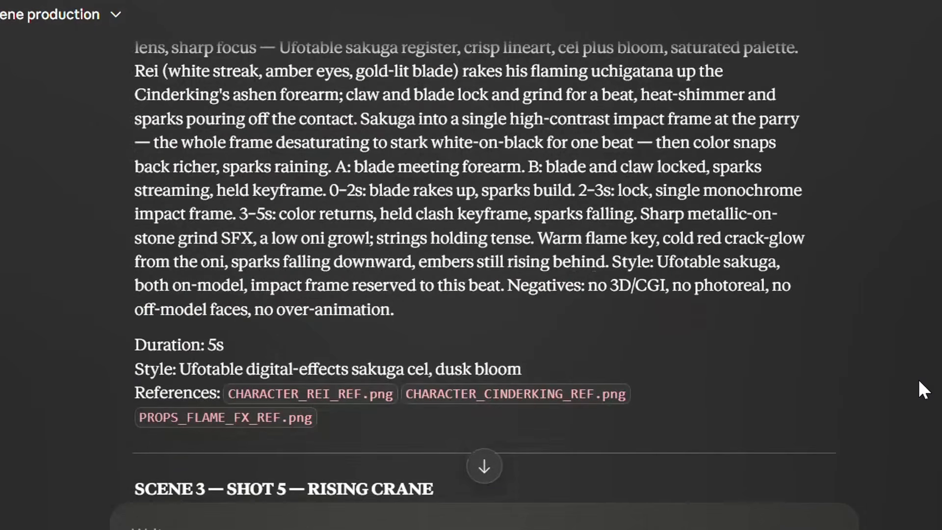
{"action": "scroll", "coordinate": [919, 382], "scroll_direction": "up", "scroll_amount": 15}
{"action": "scroll", "coordinate": [919, 381], "scroll_direction": "up", "scroll_amount": 4}
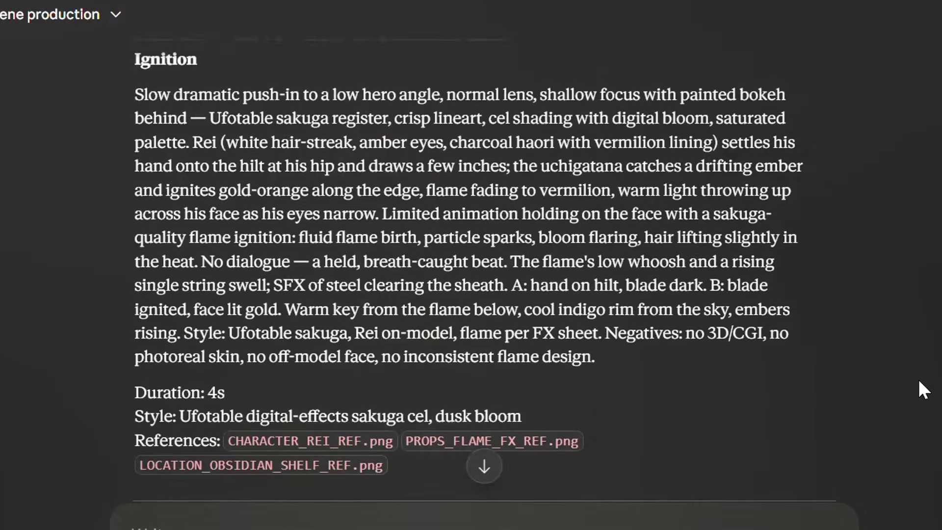
{"action": "scroll", "coordinate": [919, 381], "scroll_direction": "up", "scroll_amount": 1}
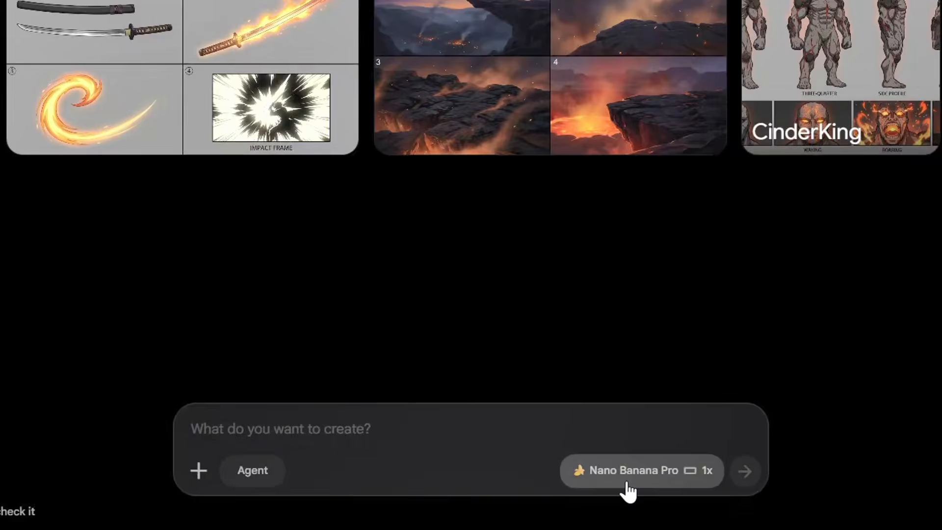
Step: Switch the Google Flow generation settings from image to video with the Omni Flash model
{"action": "left_click", "coordinate": [628, 488]}
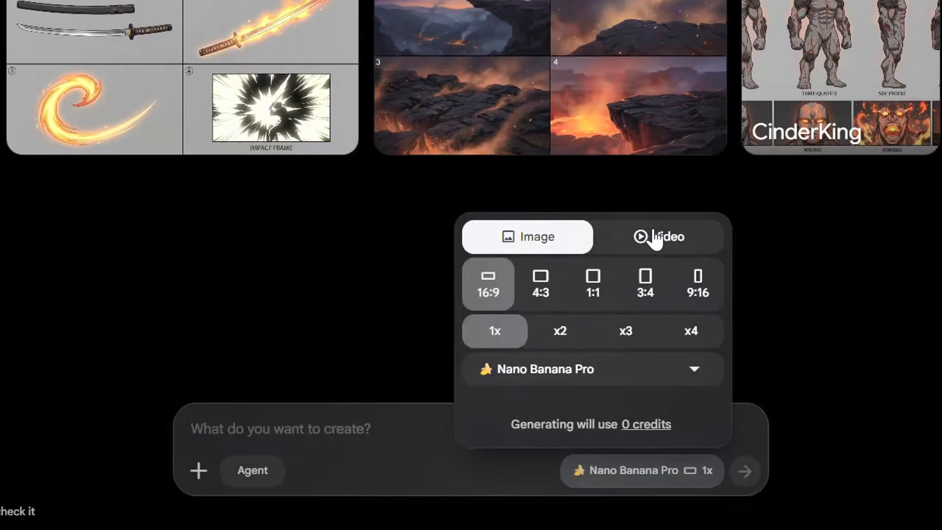
{"action": "left_click", "coordinate": [651, 236]}
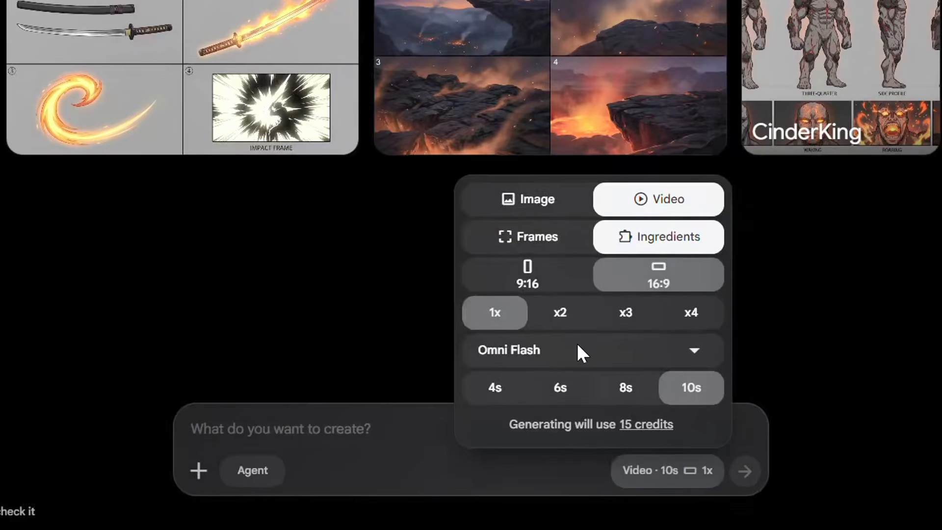
{"action": "left_click", "coordinate": [576, 344]}
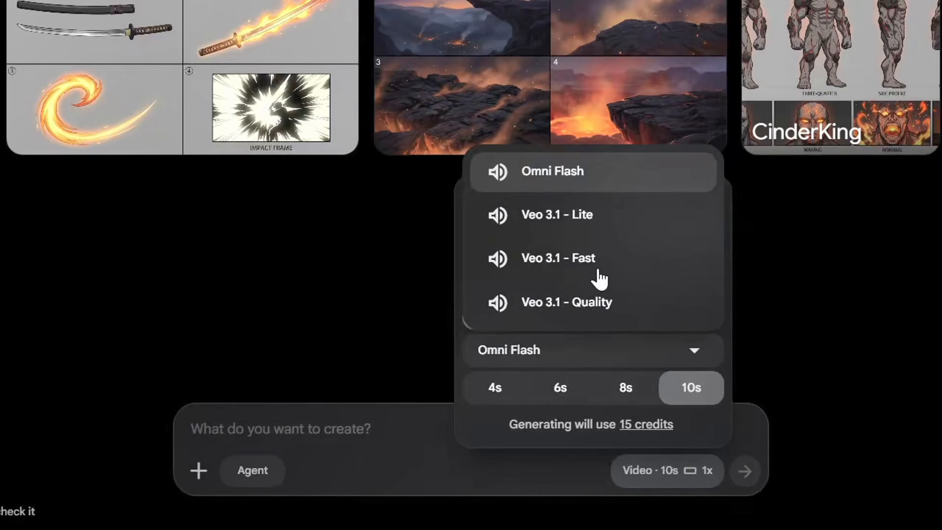
{"action": "left_click", "coordinate": [579, 185]}
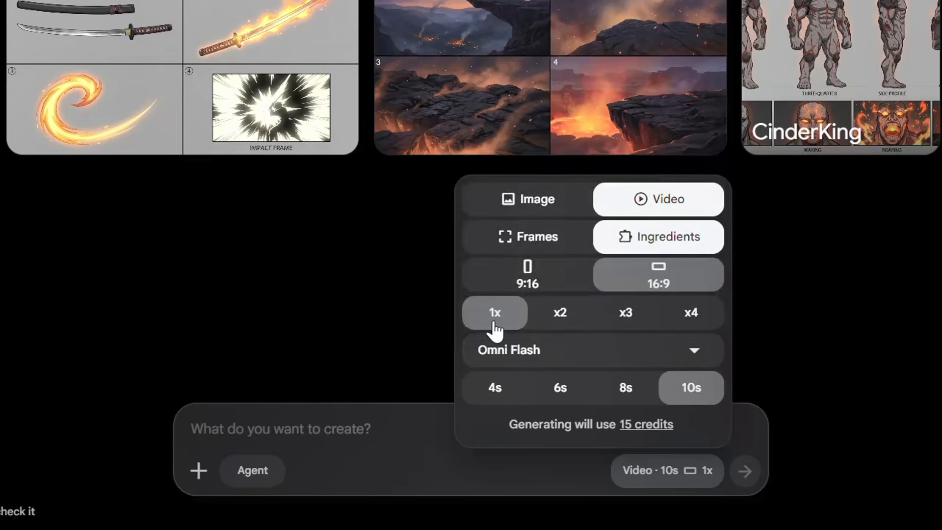
Step: Enter the Scene 1 Shot 1 wide establishing prompt from the Claude chat as the video prompt and go back to its beginning
{"action": "left_click", "coordinate": [257, 436]}
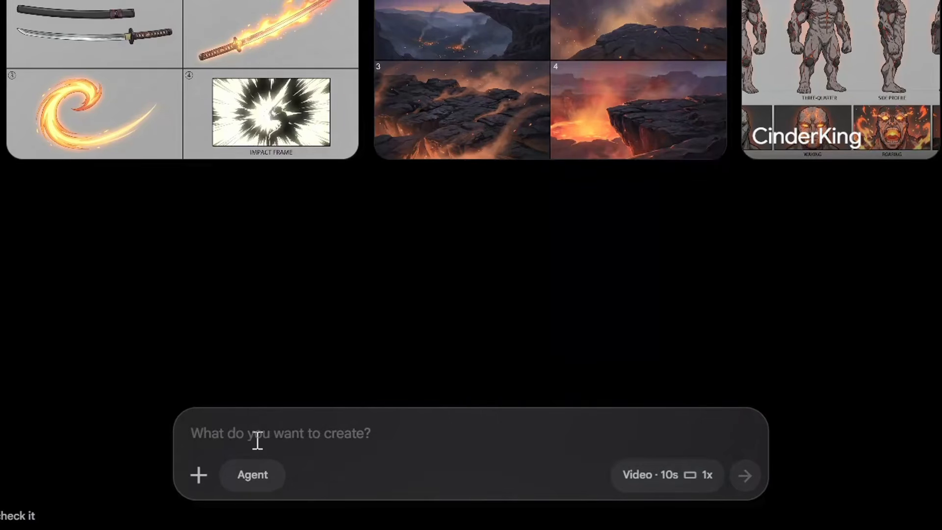
{"action": "type", "text": "Slow multiplane parallax push-in, slightly high angle settling to eye level, wide lens, painted depth with soft bokeh on the caldera embers — Ufotable digital-effects sakuga register, crisp thin lineart, clean 2-tone cel shading with layered digital bloom, saturated dusk palette. Rei (dark near-black hair with a single white streak over the left brow, amber eyes, charcoal-black haori with vermilion inner lining, uchigatana sheathed at left hip) stands alone in silhouette on the black obsidian shelf, back toward the valley, as the towering Cinderking (three-times-human hulk of grey ash and black lava, dull red molten cracks, cracked stone mask) rises through smoke-haze behind him. Limited animation: embers drift upward, the oni's glow pulses faintly, Rei's haori hem stirs — everything else held, tension coiling. Ambient low wind and the distant crackle of the caldera; a single held low string note, no percussion yet. A: Rei still, oni half-risen. B: oni near full height, embers thicker. Deep indigo-to-orange sky gradient, warm caldera underlight from below, cool sky rim from above, embers rising in one direction. Style: Ufotable sakuga, both characters on-model. Negatives: no 3D/CGI, no photoreal, no off-model faces, no muddy lineart."}
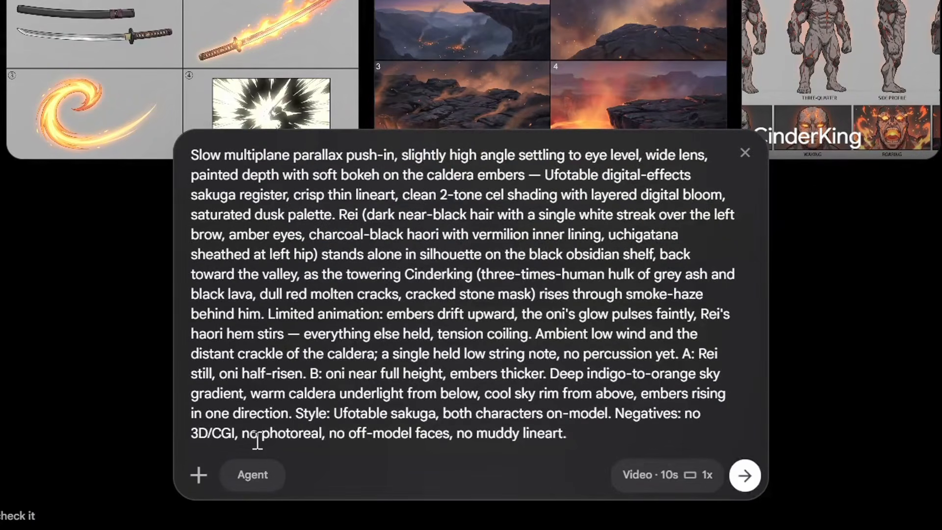
{"action": "key", "text": "Up"}
{"action": "key", "text": "Up"}
{"action": "key", "text": "Up"}
{"action": "key", "text": "Up"}
{"action": "key", "text": "Up"}
{"action": "key", "text": "Up"}
{"action": "key", "text": "Up"}
{"action": "key", "text": "Up"}
{"action": "key", "text": "Up"}
{"action": "key", "text": "Up"}
{"action": "key", "text": "Up"}
{"action": "key", "text": "Up"}
{"action": "key", "text": "Up"}
{"action": "key", "text": "Up"}
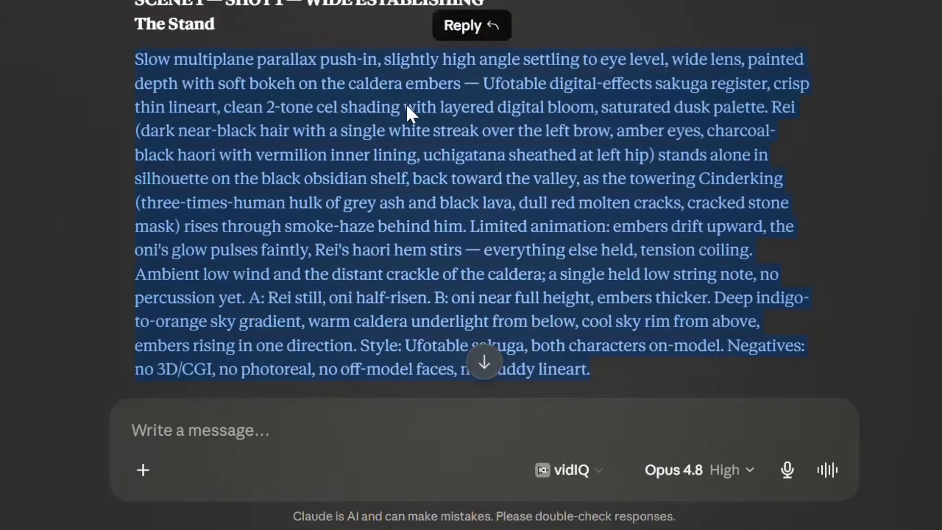
Step: Check Shot 1's duration and reference sheets in the Claude chat, and set the Google Flow video length to 4s
{"action": "left_click", "coordinate": [899, 247]}
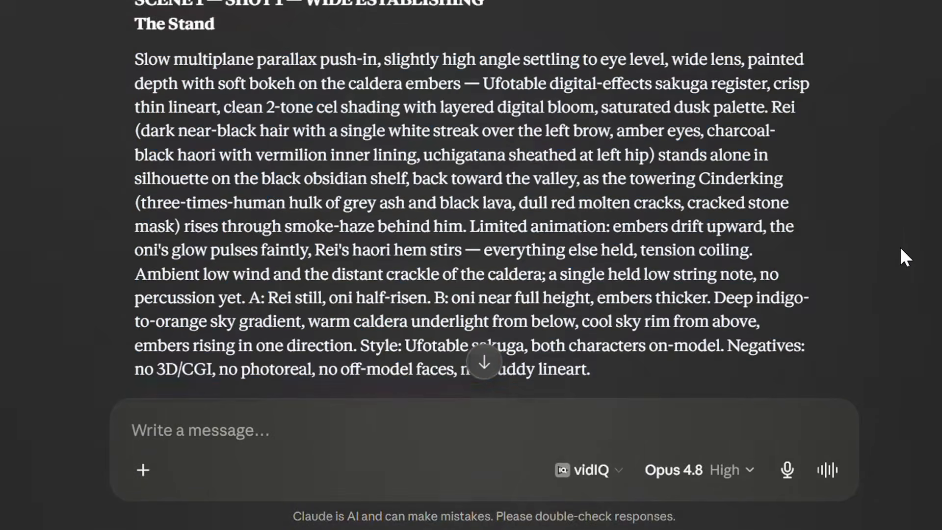
{"action": "scroll", "coordinate": [900, 246], "scroll_direction": "down", "scroll_amount": 1}
{"action": "scroll", "coordinate": [900, 246], "scroll_direction": "down", "scroll_amount": 4}
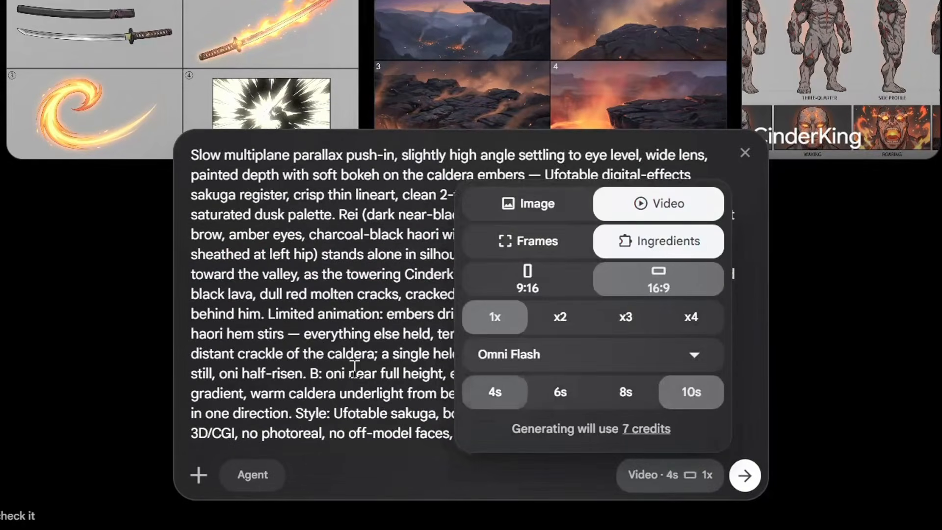
{"action": "left_click", "coordinate": [354, 369]}
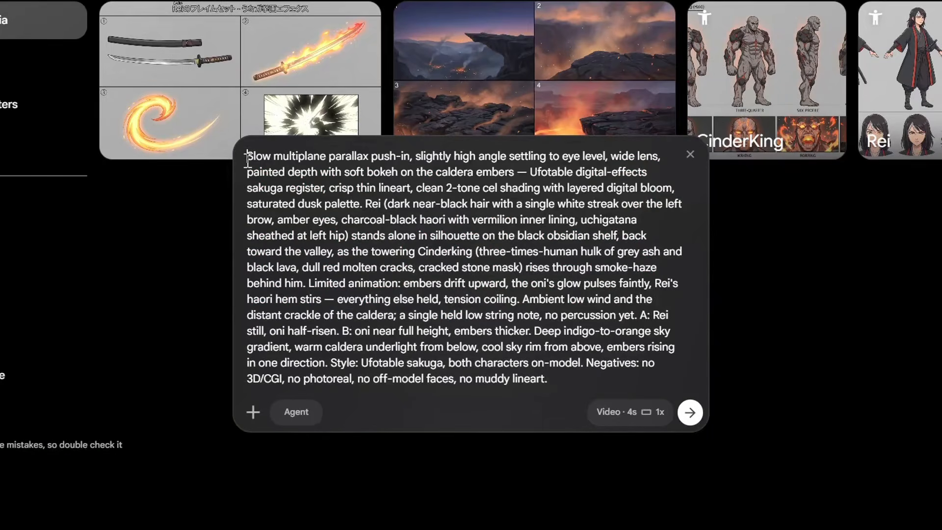
Step: Add the line "Use Rei as Rei" above the Shot 1 prompt, with the Rei character attached as reference
{"action": "key", "text": "shift+Return"}
{"action": "key", "text": "shift+Return"}
{"action": "key", "text": "shift+Return"}
{"action": "key", "text": "shift+Return"}
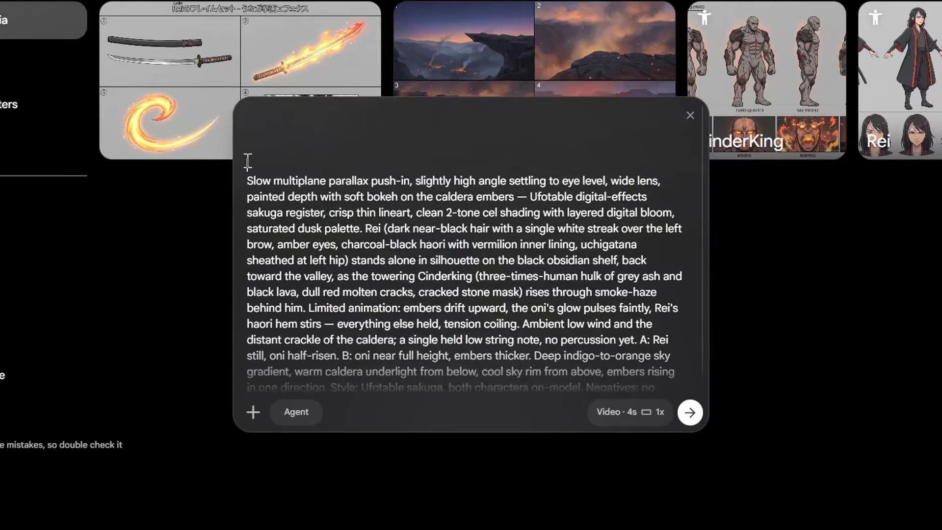
{"action": "key", "text": "Up"}
{"action": "key", "text": "Up"}
{"action": "key", "text": "Up"}
{"action": "key", "text": "Up"}
{"action": "type", "text": "Use @"}
{"action": "key", "text": "Down"}
{"action": "key", "text": "Down"}
{"action": "key", "text": "Down"}
{"action": "key", "text": "Down"}
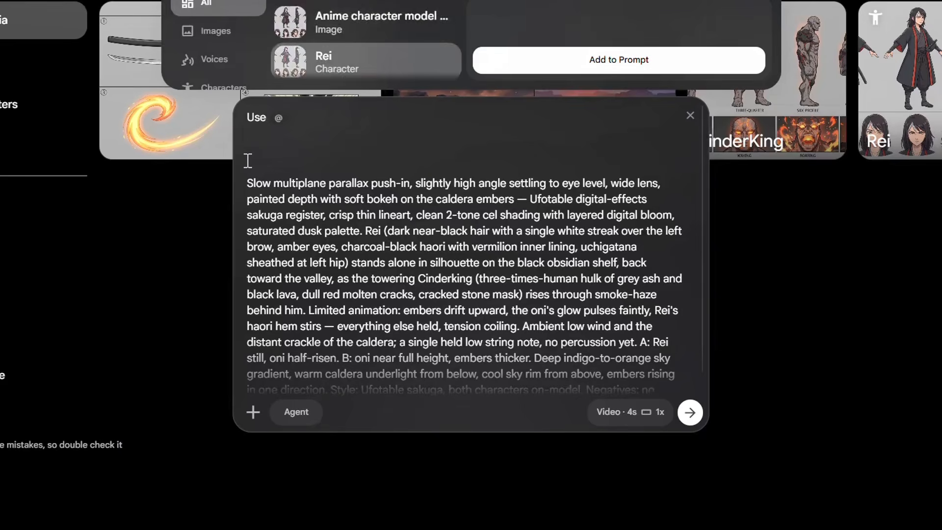
{"action": "key", "text": "Return"}
{"action": "type", "text": "as Rei character re"}
{"action": "key", "text": "BackSpace"}
{"action": "key", "text": "BackSpace"}
{"action": "key", "text": "BackSpace"}
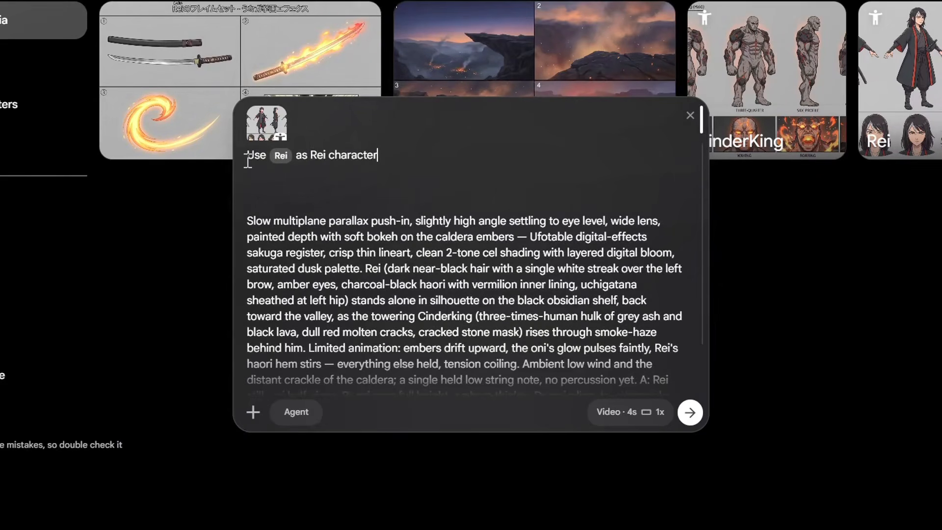
{"action": "key", "text": "ctrl+BackSpace"}
Step: Add a second line "Use CinderKing as CinderKing" to the prompt, with the CinderKing character attached as reference
{"action": "key", "text": "shift+Return"}
{"action": "type", "text": "Use @"}
{"action": "key", "text": "Down"}
{"action": "key", "text": "Down"}
{"action": "key", "text": "Down"}
{"action": "key", "text": "Down"}
{"action": "key", "text": "Up"}
{"action": "key", "text": "Up"}
{"action": "key", "text": "Return"}
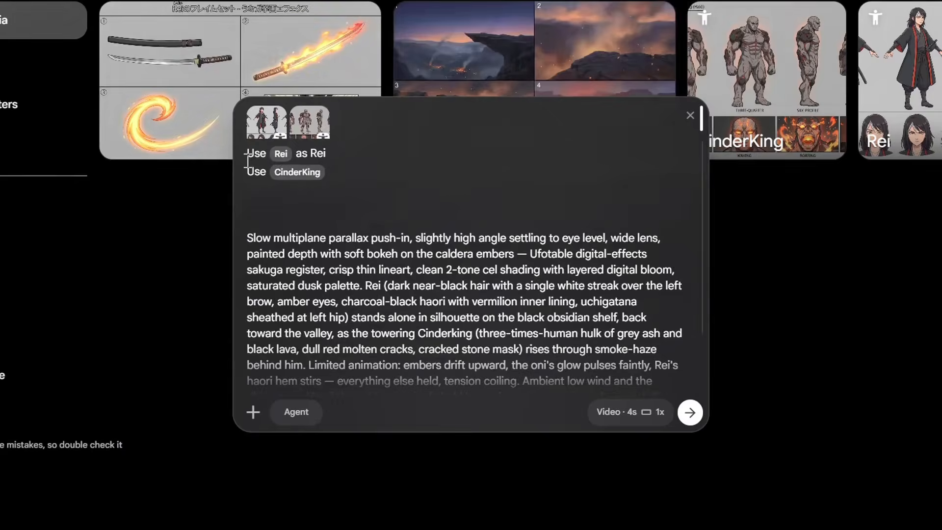
{"action": "type", "text": "as CinderKing"}
Step: Add the line "Use Obsidian Shelf anime background art as environment reference" with that image attached, and generate the Shot 1 video
{"action": "key", "text": "shift+Return"}
{"action": "key", "text": "shift+Return"}
{"action": "type", "text": "Use @"}
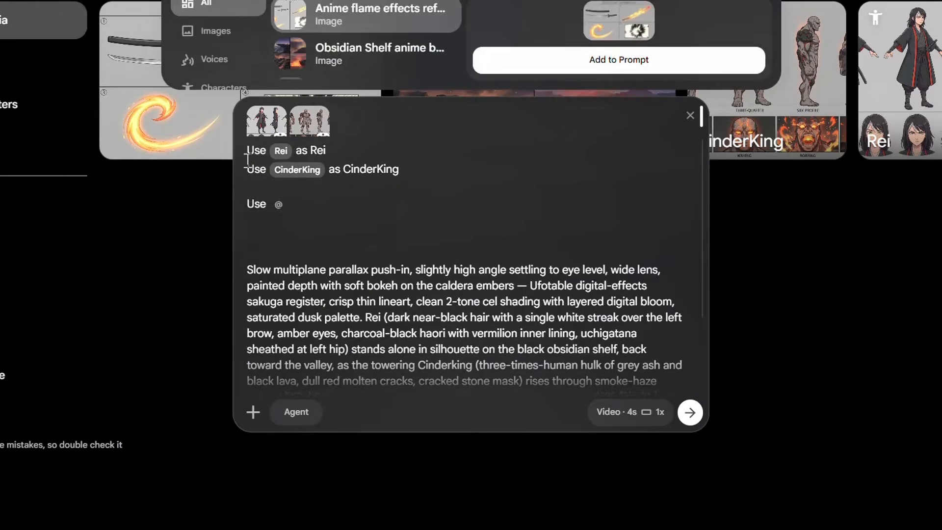
{"action": "key", "text": "Return"}
{"action": "type", "text": "as environ"}
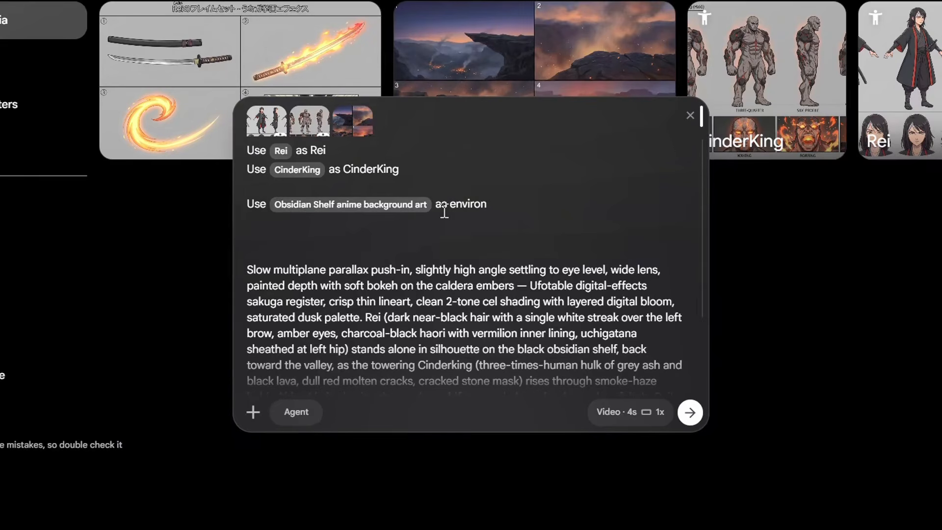
{"action": "type", "text": "ment reference"}
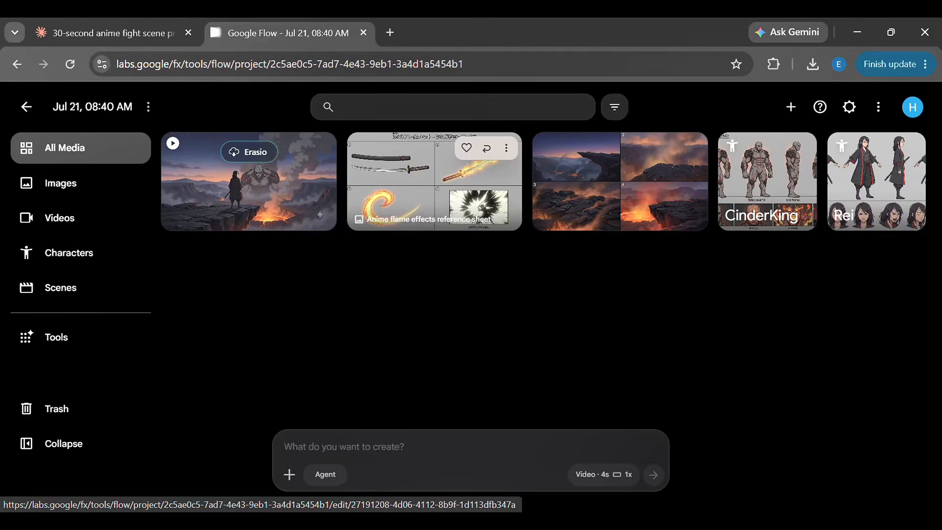
Step: Play the generated Shot 1 video, review it in full screen, and return to the project's media
{"action": "left_click", "coordinate": [223, 192]}
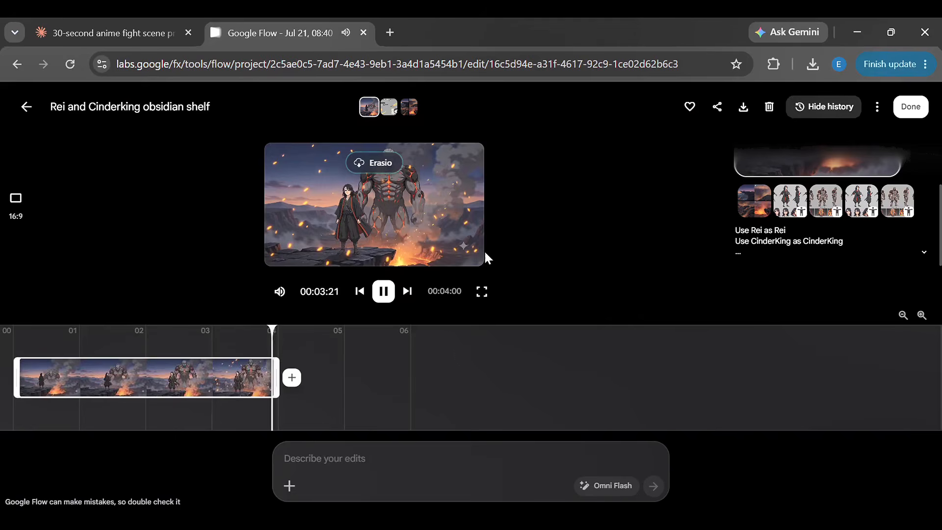
{"action": "left_click", "coordinate": [384, 294]}
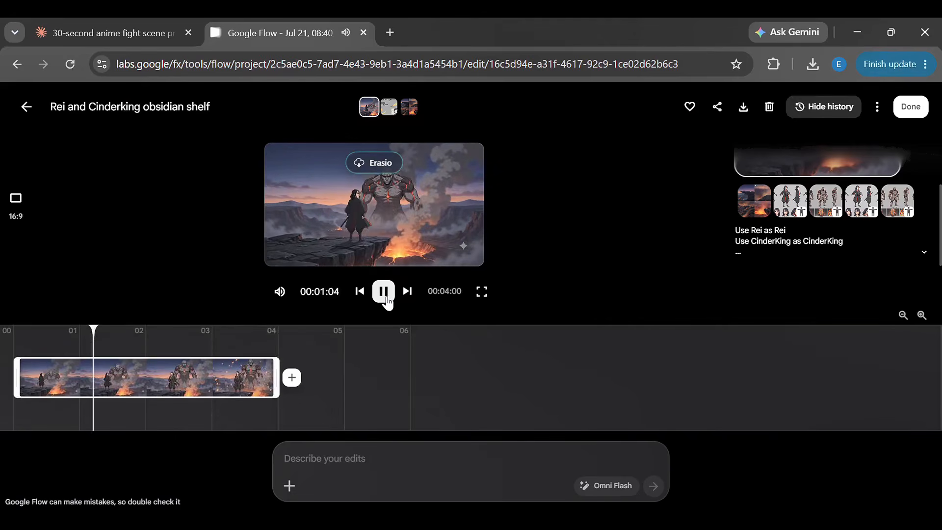
{"action": "left_click", "coordinate": [383, 291]}
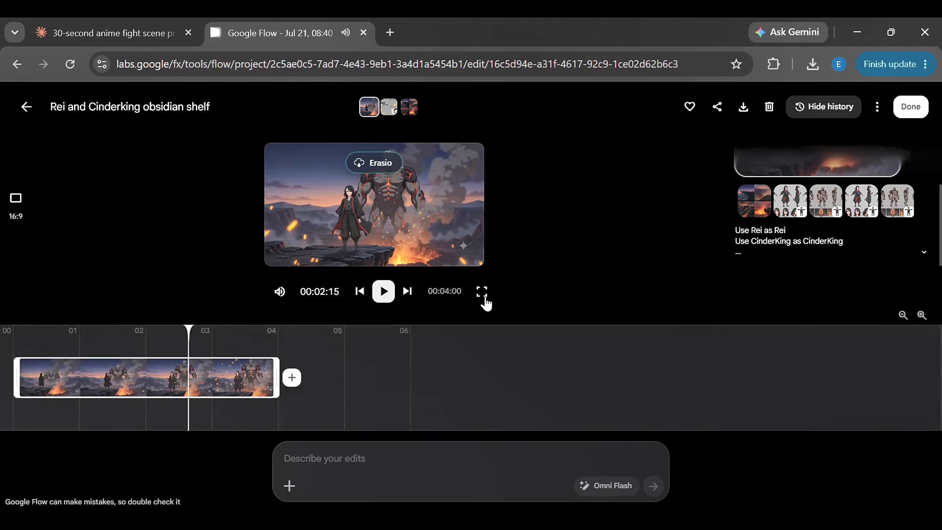
{"action": "left_click", "coordinate": [482, 292]}
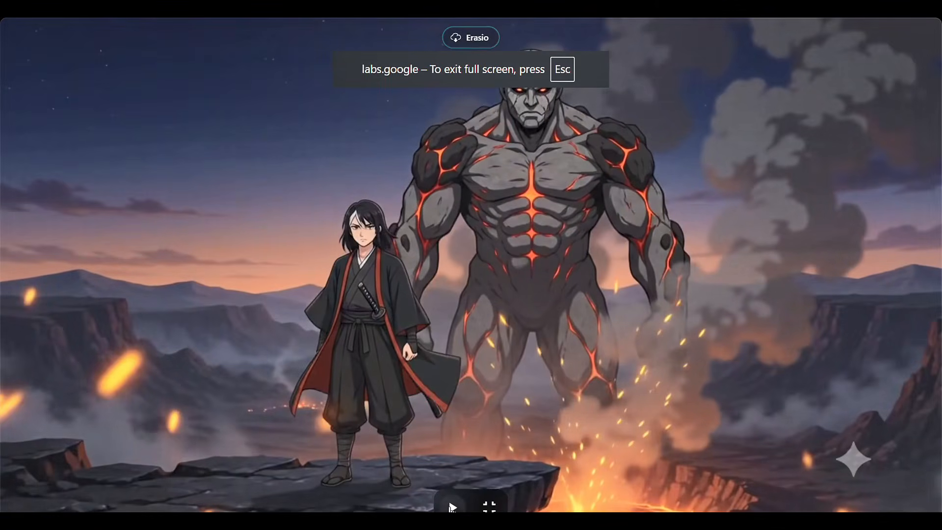
{"action": "left_click", "coordinate": [454, 508]}
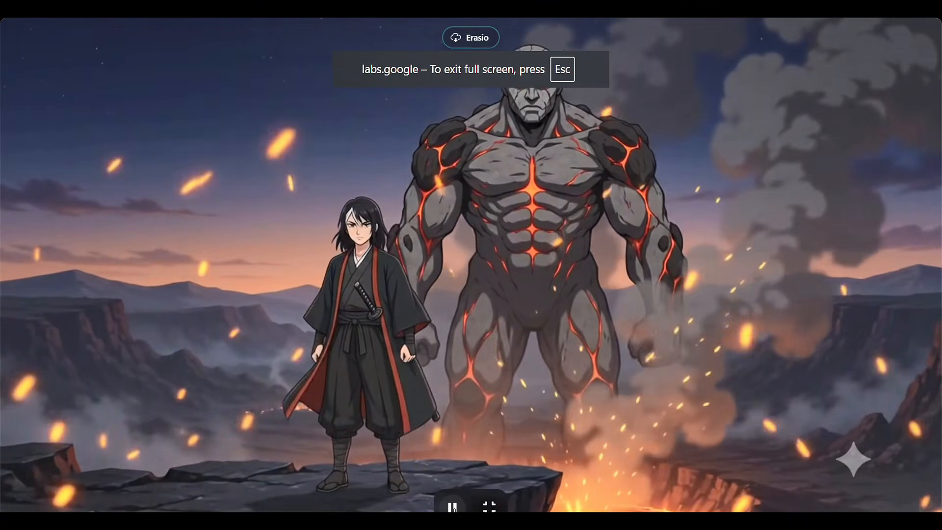
{"action": "left_click", "coordinate": [452, 508]}
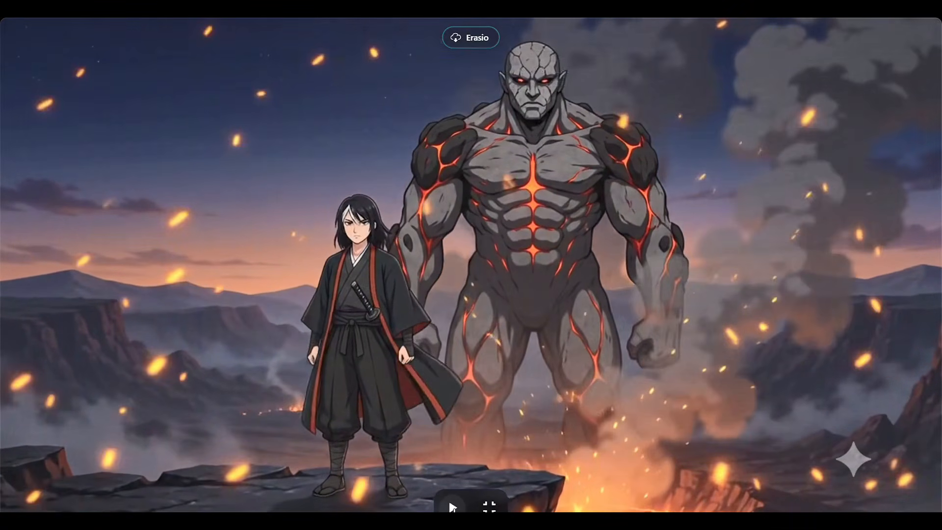
{"action": "key", "text": "Escape"}
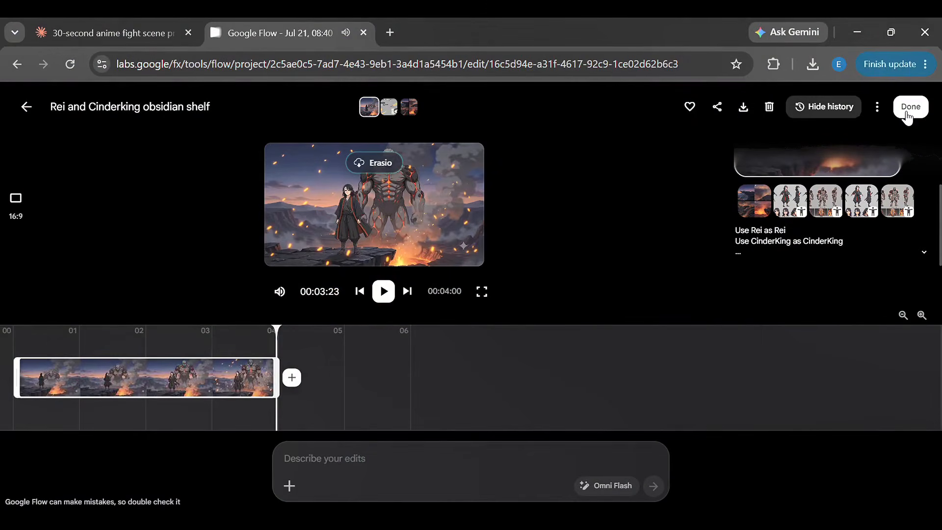
{"action": "left_click", "coordinate": [909, 108]}
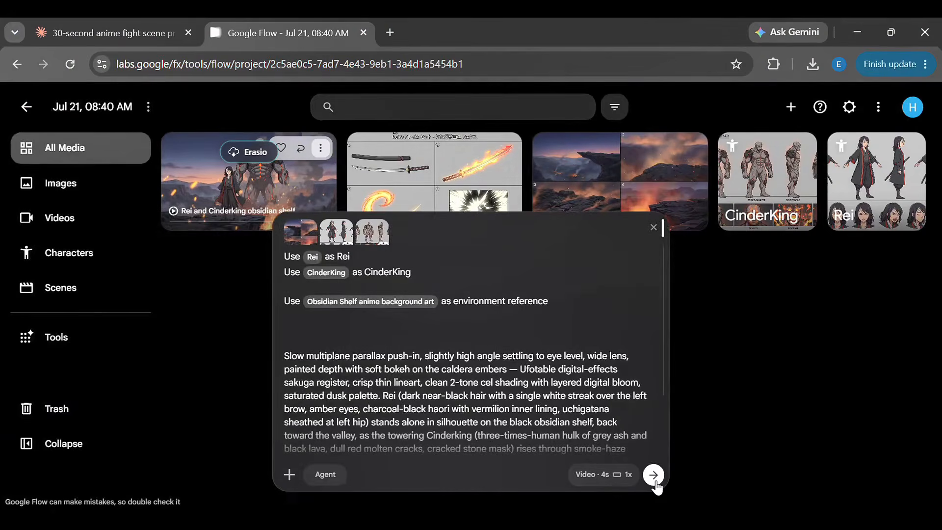
Step: Generate another 4s take of Shot 1 with the same prompt and references, and open the first take
{"action": "left_click", "coordinate": [655, 482]}
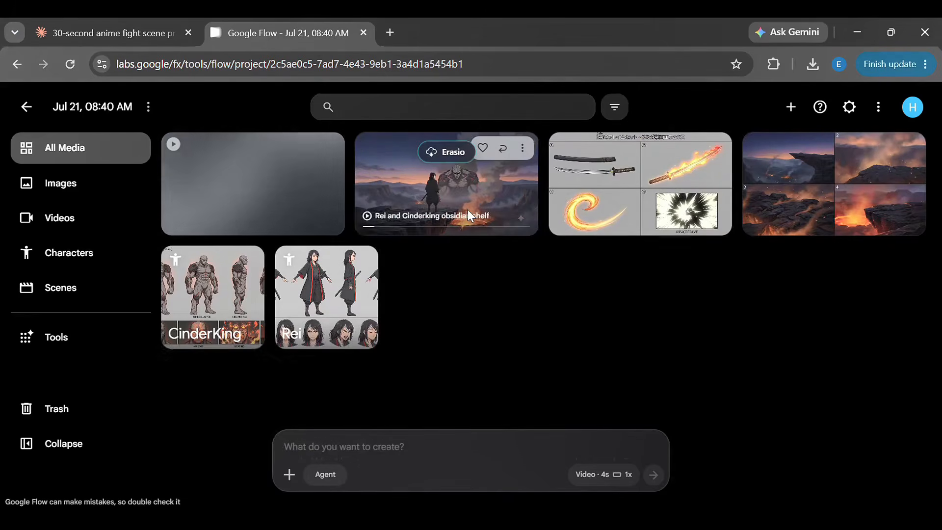
{"action": "left_click", "coordinate": [468, 217]}
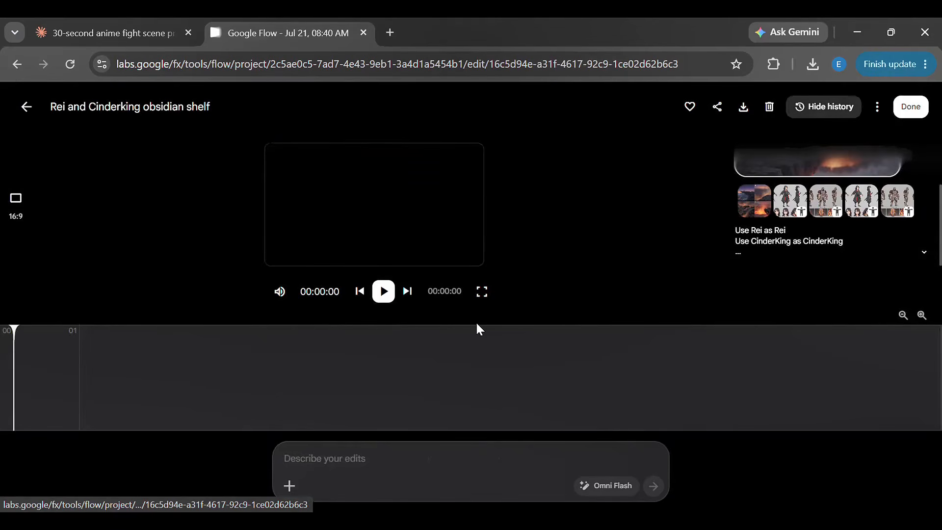
Step: Switch to the Claude chat and copy the Scene 1 Shot 2 low-angle hero beat prompt
{"action": "key", "text": "ctrl+shift+Tab"}
{"action": "left_click_drag", "start_coordinate": [553, 305], "coordinate": [339, 125]}
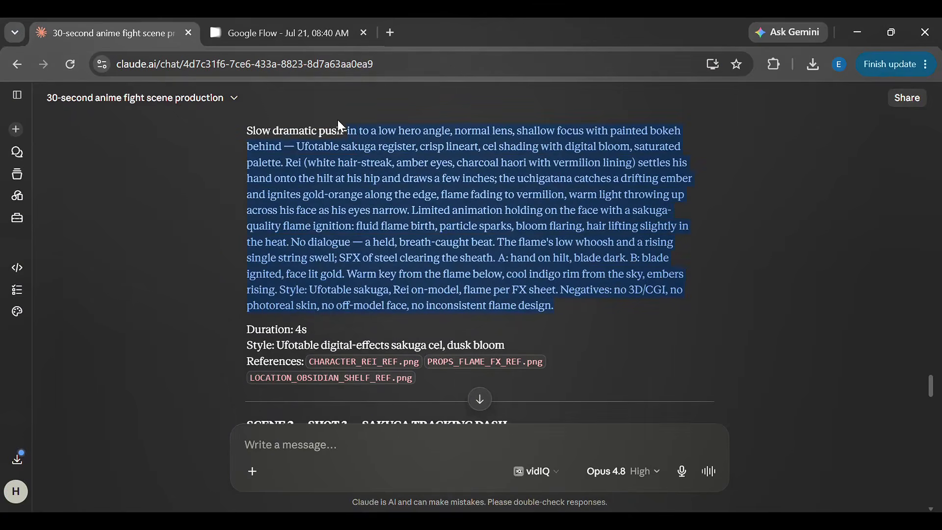
{"action": "scroll", "coordinate": [280, 242], "scroll_direction": "up", "scroll_amount": 3}
{"action": "left_click", "coordinate": [242, 283], "text": "shift"}
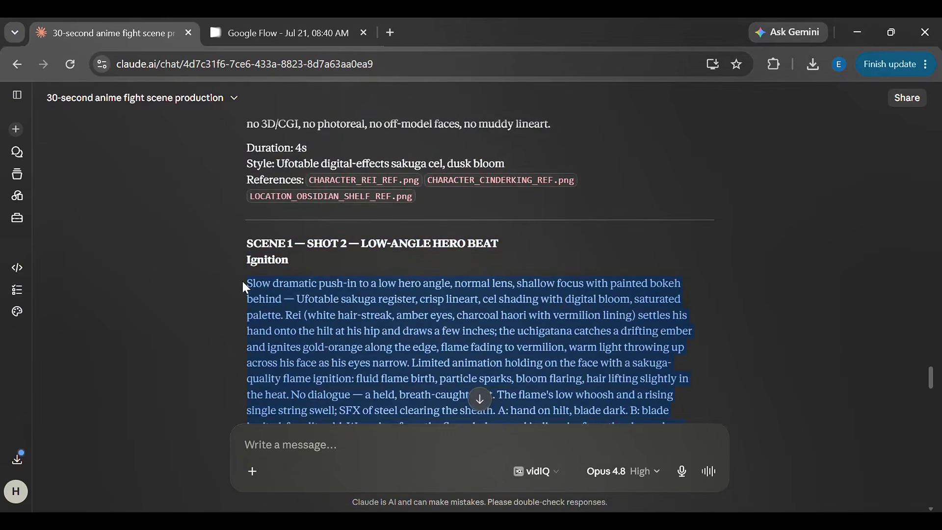
Step: Switch back to Google Flow and reuse the prompt and references of the newest Shot 1 take
{"action": "left_click", "coordinate": [255, 36]}
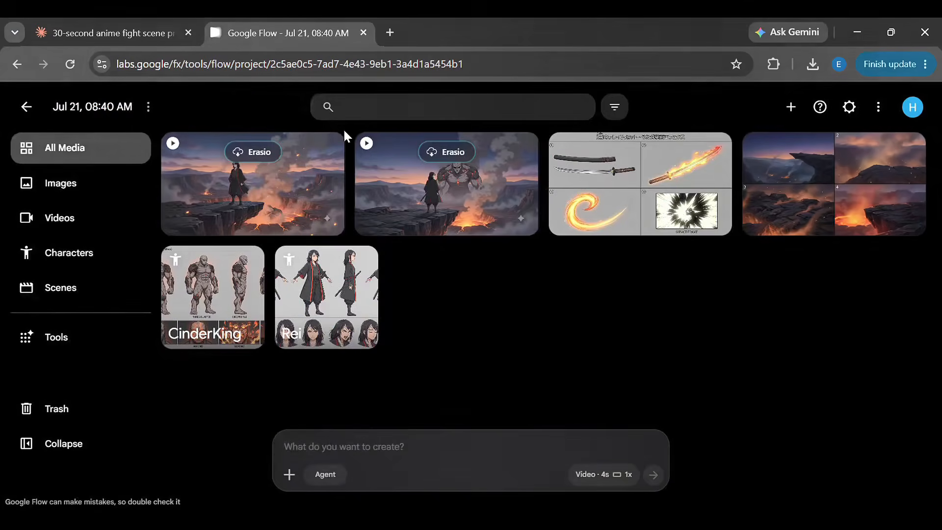
{"action": "mouse_move", "coordinate": [311, 153]}
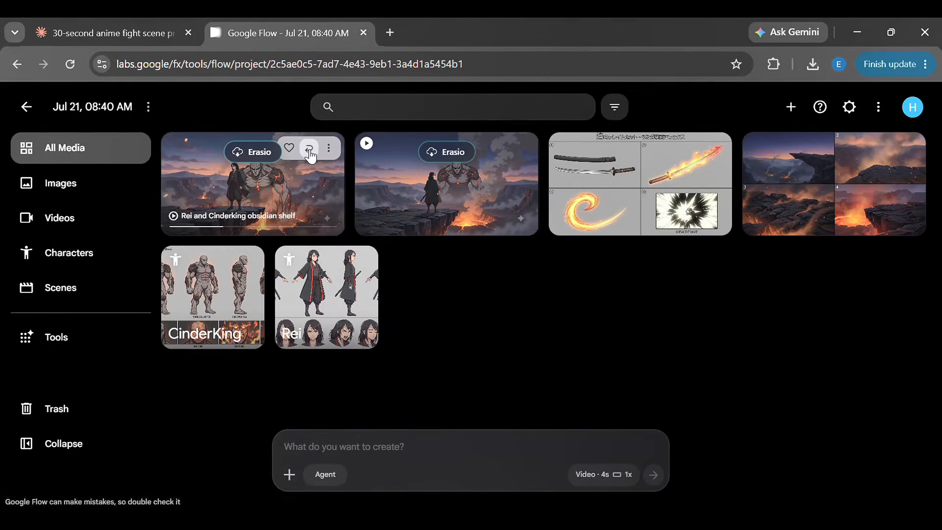
{"action": "left_click", "coordinate": [309, 149]}
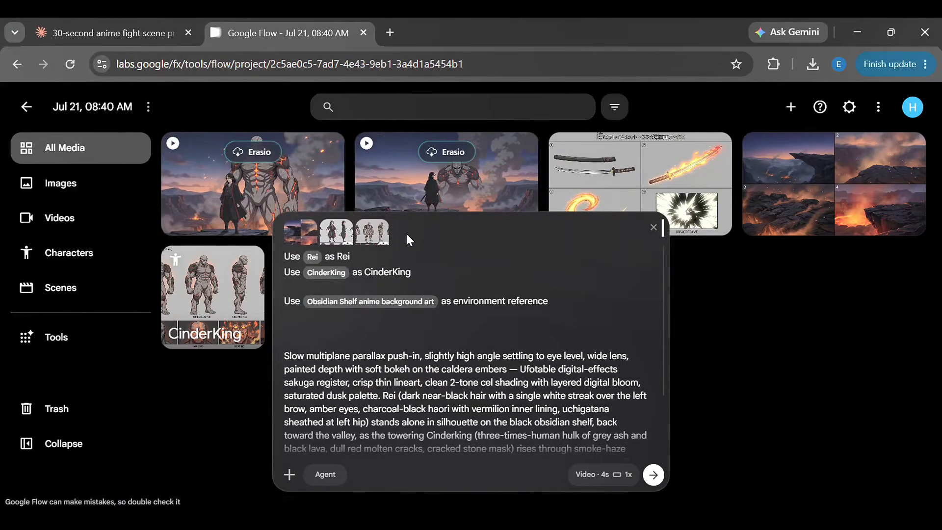
Step: Replace the CinderKing reference and its line with "Use Anime flame effects reference sheet as props reference sheet"
{"action": "mouse_move", "coordinate": [373, 240]}
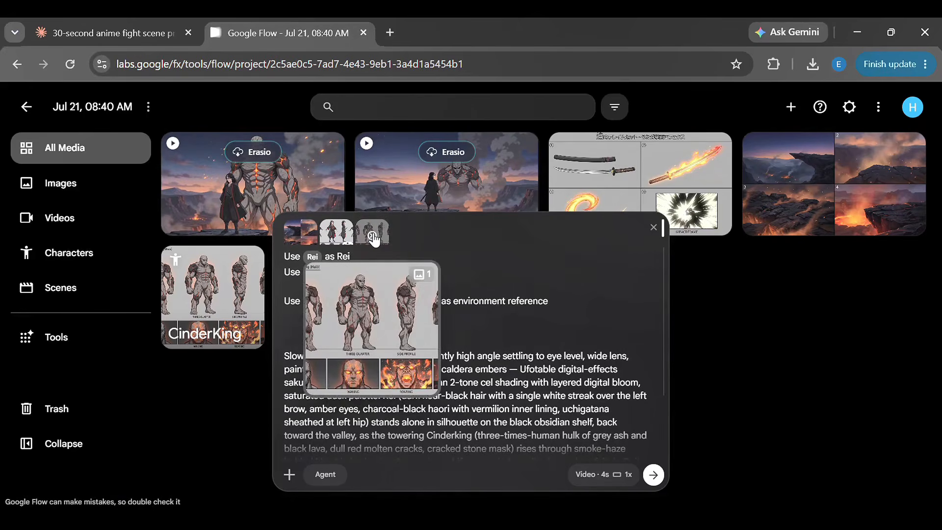
{"action": "left_click", "coordinate": [371, 236]}
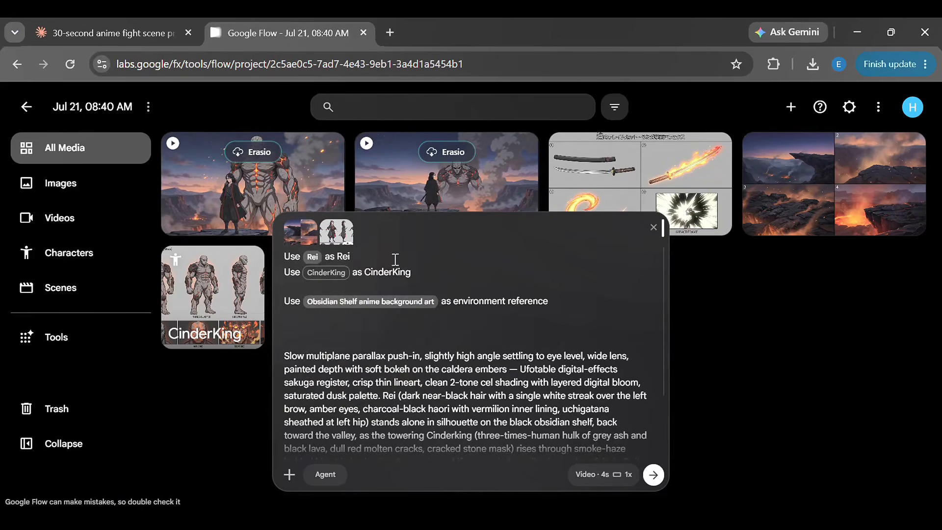
{"action": "triple_click", "coordinate": [420, 272]}
{"action": "left_click", "coordinate": [420, 272]}
{"action": "key", "text": "BackSpace"}
{"action": "key", "text": "BackSpace"}
{"action": "key", "text": "BackSpace"}
{"action": "key", "text": "BackSpace"}
{"action": "key", "text": "BackSpace"}
{"action": "key", "text": "BackSpace"}
{"action": "key", "text": "BackSpace"}
{"action": "key", "text": "BackSpace"}
{"action": "key", "text": "BackSpace"}
{"action": "key", "text": "BackSpace"}
{"action": "key", "text": "BackSpace"}
{"action": "key", "text": "BackSpace"}
{"action": "key", "text": "BackSpace"}
{"action": "key", "text": "BackSpace"}
{"action": "key", "text": "BackSpace"}
{"action": "key", "text": "BackSpace"}
{"action": "key", "text": "BackSpace"}
{"action": "key", "text": "BackSpace"}
{"action": "key", "text": "BackSpace"}
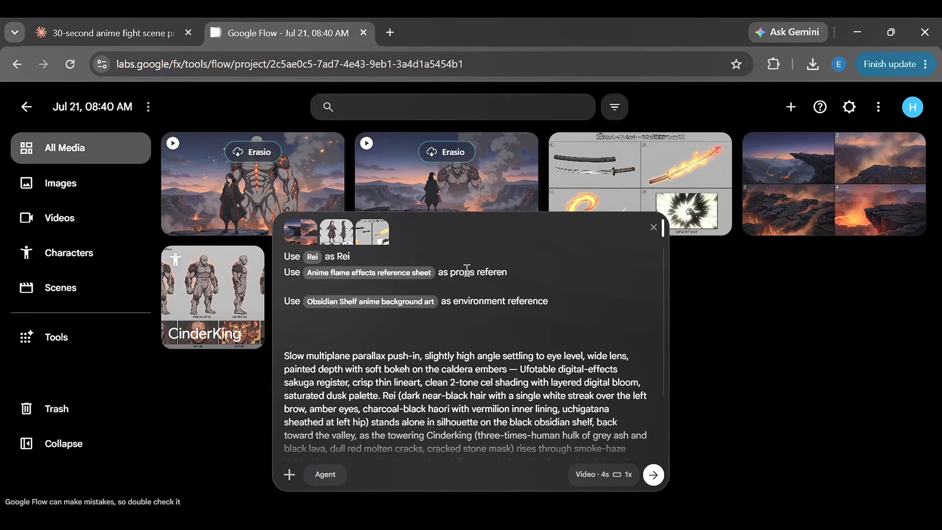
{"action": "type", "text": "ce sheet"}
Step: Replace the Shot 1 scene description with the copied Shot 2 prompt and generate the 4s video
{"action": "double_click", "coordinate": [377, 357]}
{"action": "double_click", "coordinate": [377, 360]}
{"action": "left_click_drag", "start_coordinate": [283, 362], "coordinate": [552, 482]}
{"action": "key", "text": "BackSpace"}
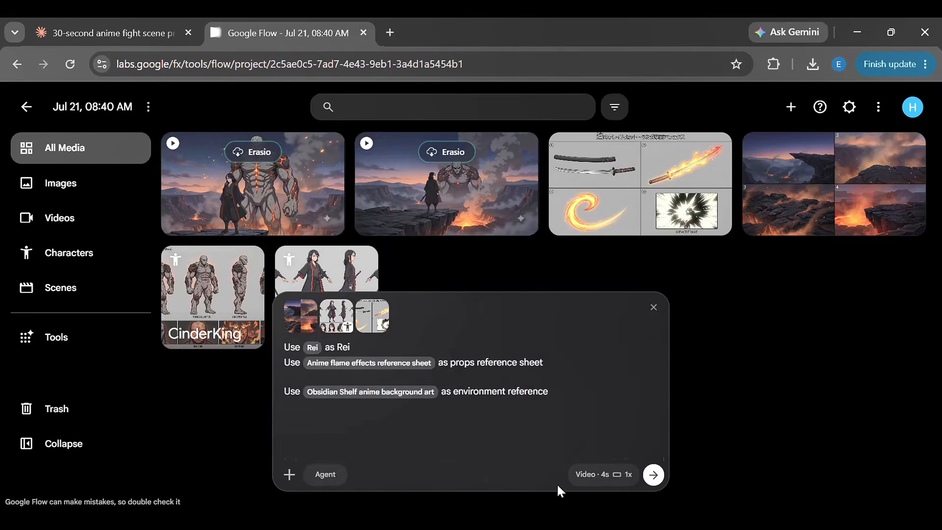
{"action": "key", "text": "ctrl+v"}
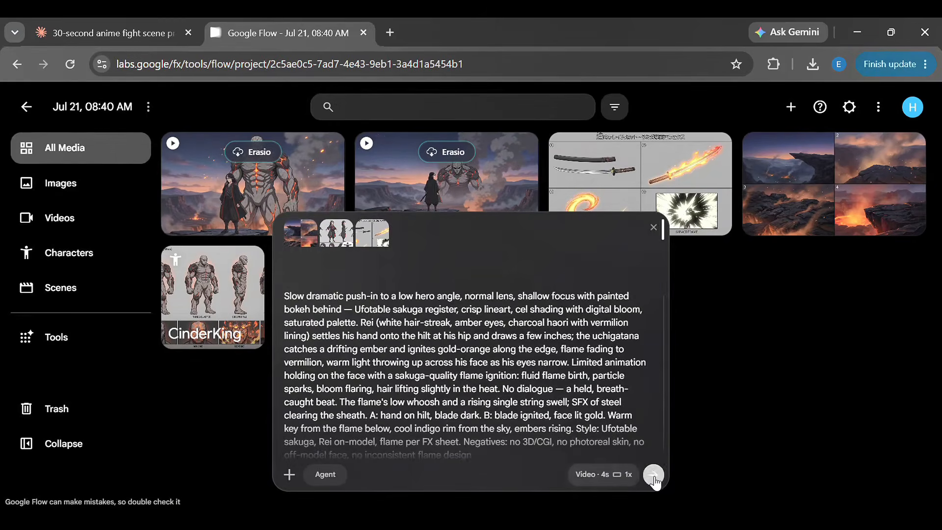
{"action": "left_click", "coordinate": [654, 475]}
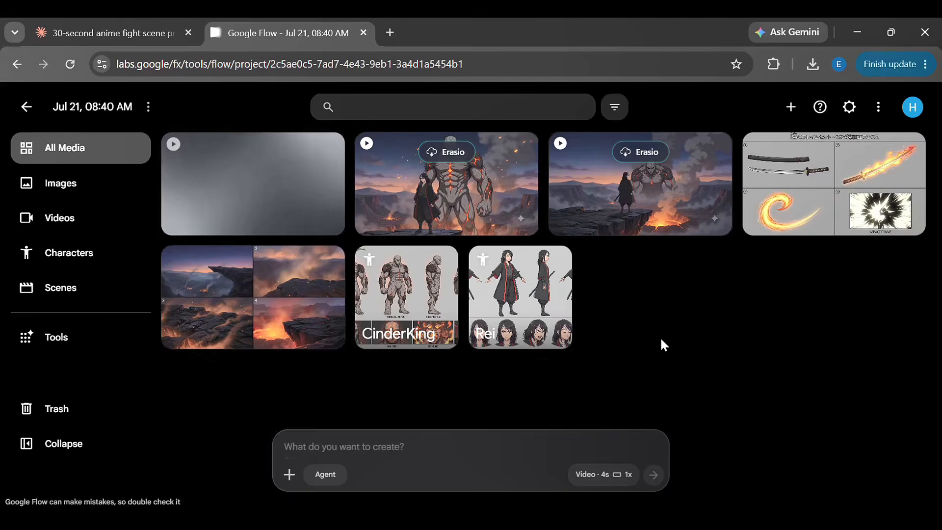
Step: Open the second take of Shot 1 for playback
{"action": "mouse_move", "coordinate": [481, 198]}
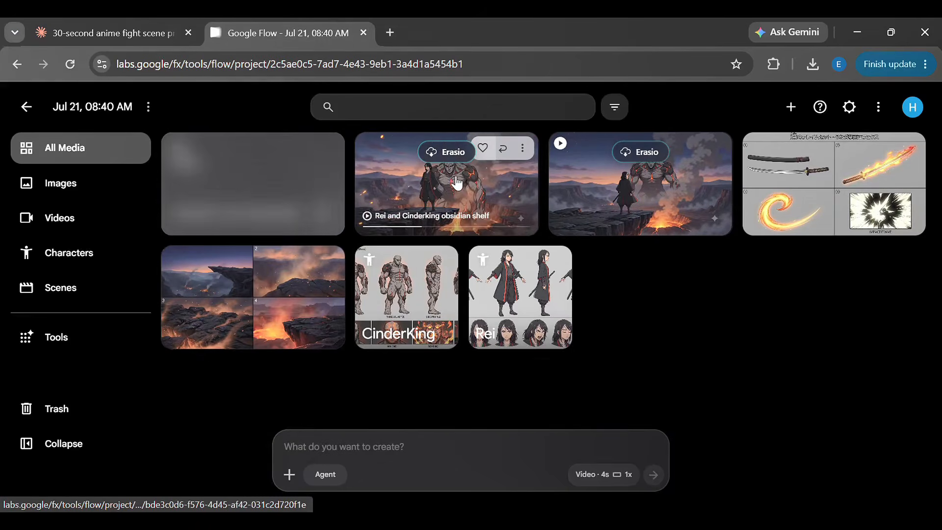
{"action": "left_click", "coordinate": [483, 201]}
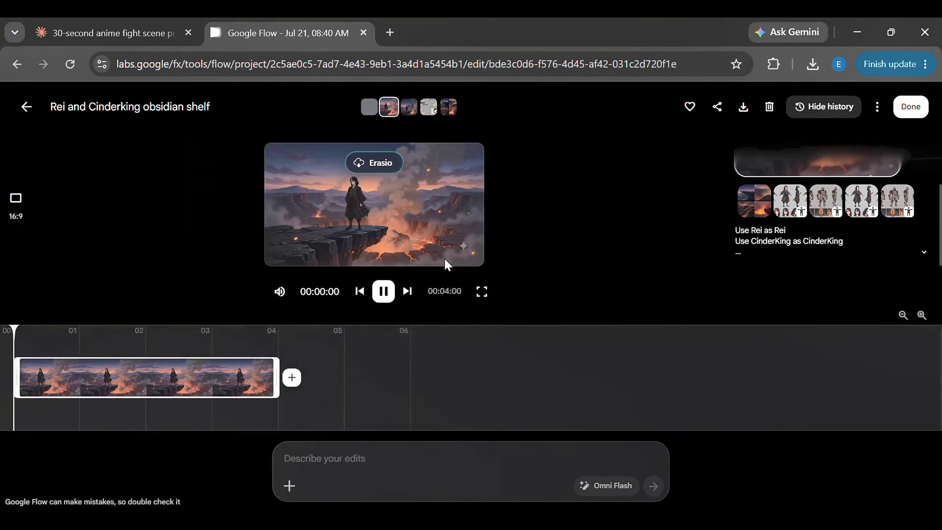